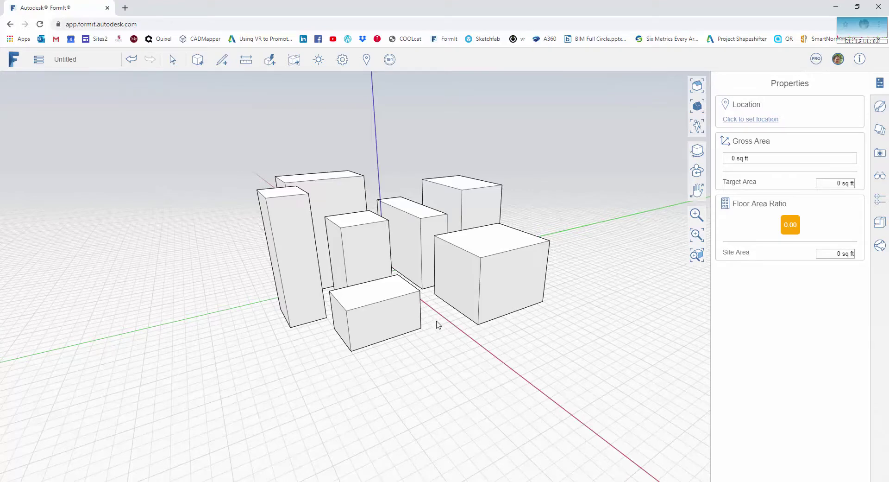
# Step: Inspect the group of box masses from near and far, and fit the whole model back in view
pyautogui.scroll(5, 423, 300)
pyautogui.scroll(-4, 423, 300)
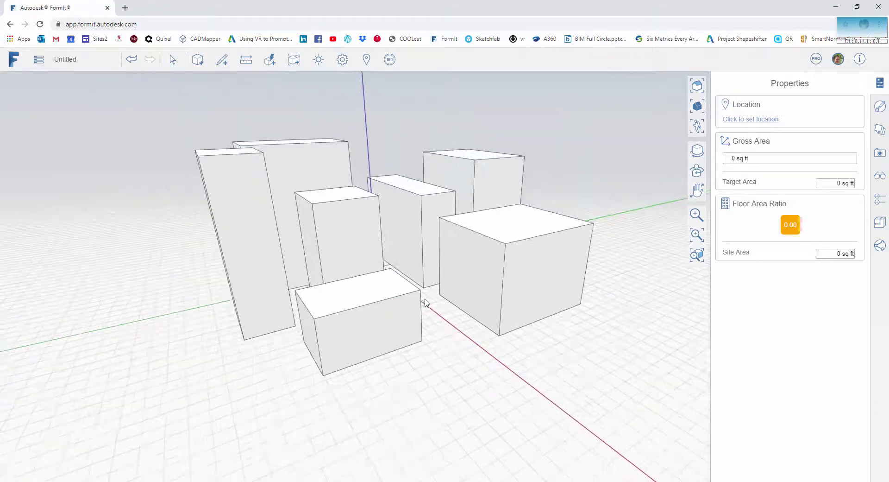
pyautogui.scroll(8, 424, 301)
pyautogui.scroll(-10, 426, 302)
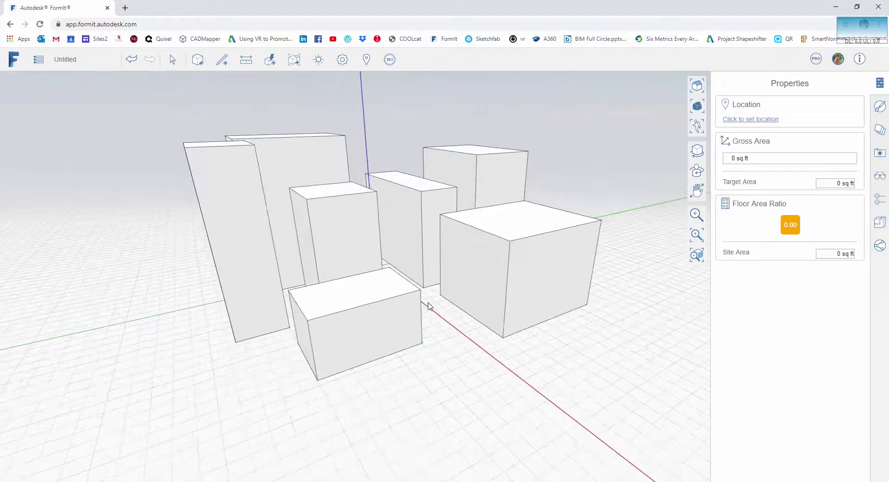
pyautogui.scroll(2, 445, 336)
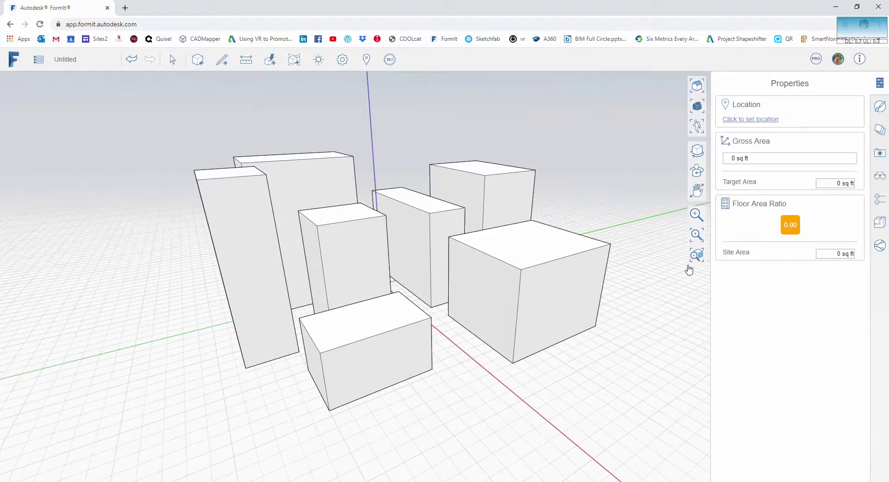
pyautogui.moveTo(603, 337); pyautogui.dragTo(530, 333, button='right')
pyautogui.scroll(6, 359, 289)
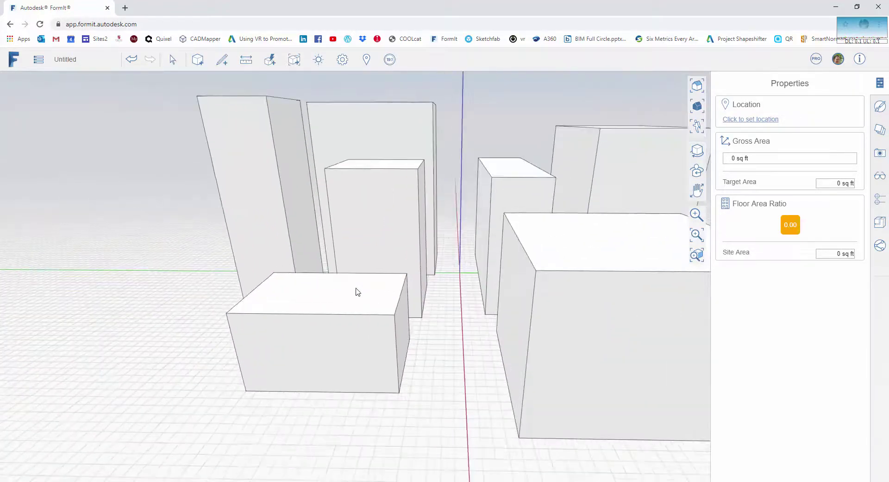
pyautogui.scroll(2, 362, 294)
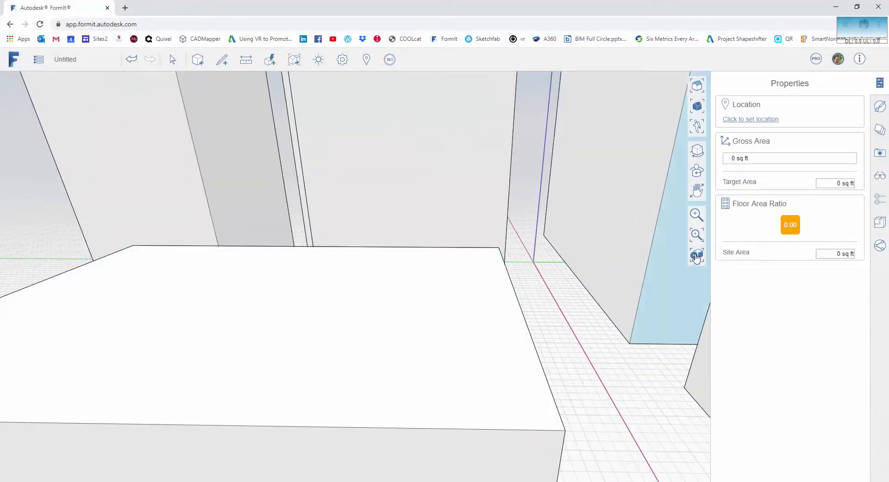
pyautogui.click(696, 255)
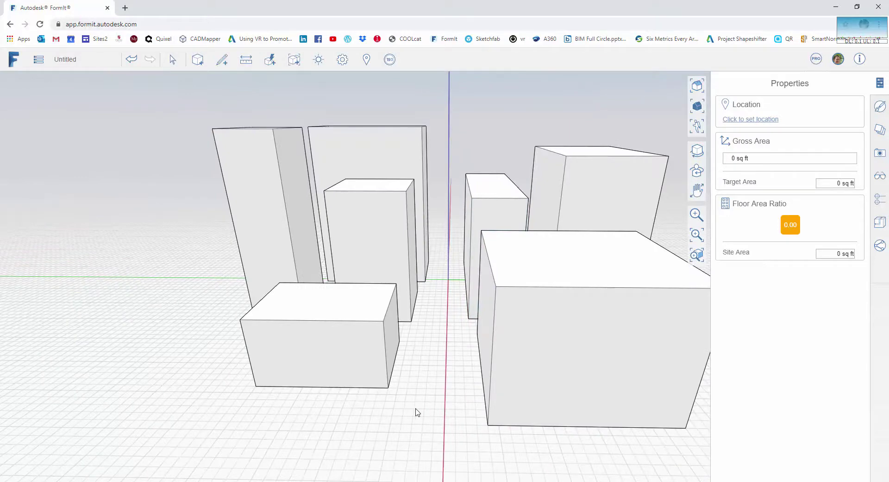
# Step: Inspect the large box up close and from below ground, and fit the whole model back in view
pyautogui.moveTo(410, 412); pyautogui.dragTo(472, 411, button='middle')
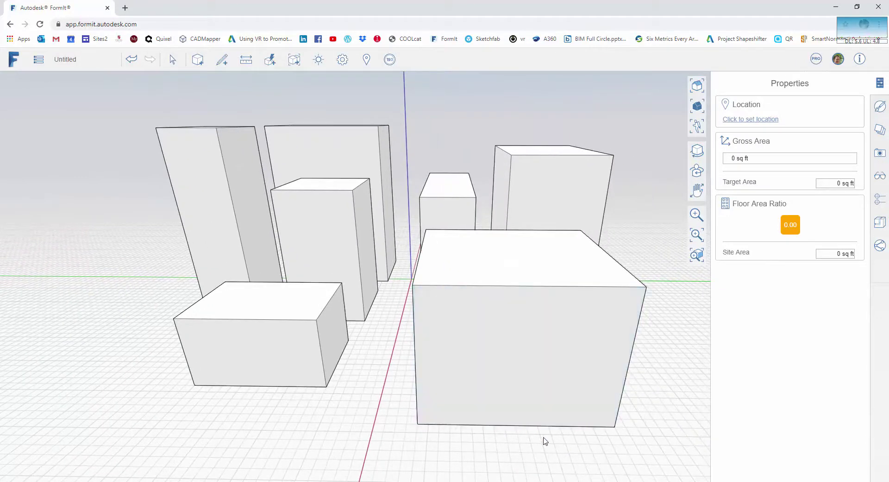
pyautogui.moveTo(545, 443); pyautogui.dragTo(510, 378, button='middle')
pyautogui.scroll(10, 509, 378)
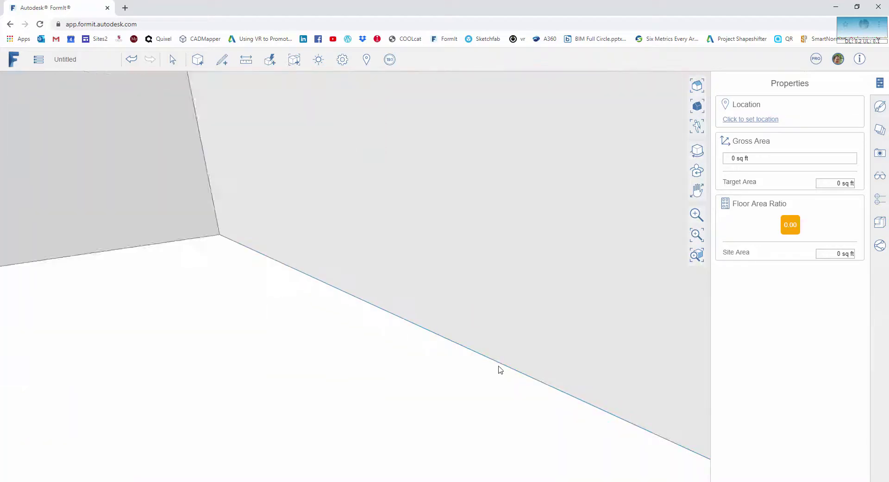
pyautogui.scroll(2, 499, 366)
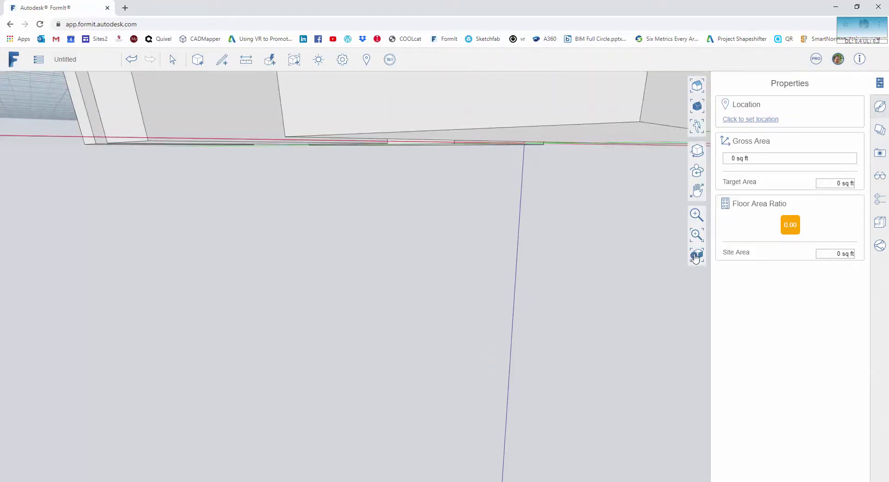
pyautogui.click(697, 255)
# Step: Examine the box masses from the opposite side, both between the tall boxes and from above
pyautogui.moveTo(327, 328); pyautogui.dragTo(433, 318, button='middle')
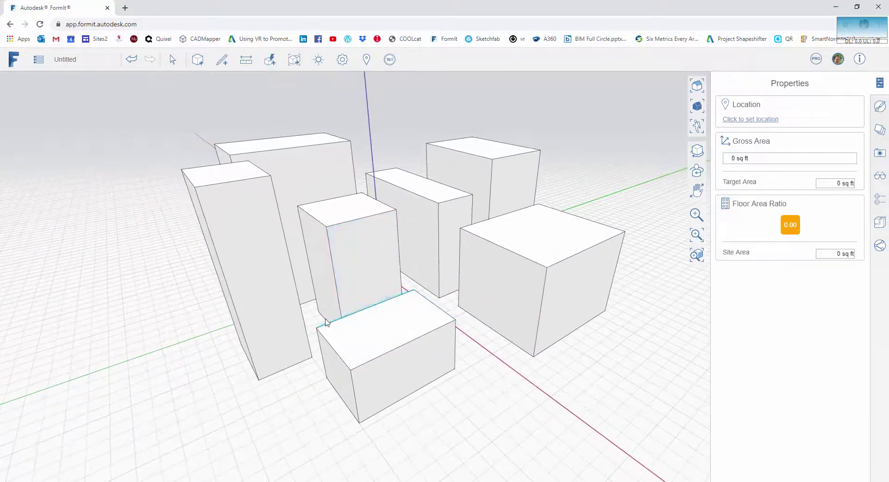
pyautogui.moveTo(319, 326); pyautogui.dragTo(658, 270, button='middle')
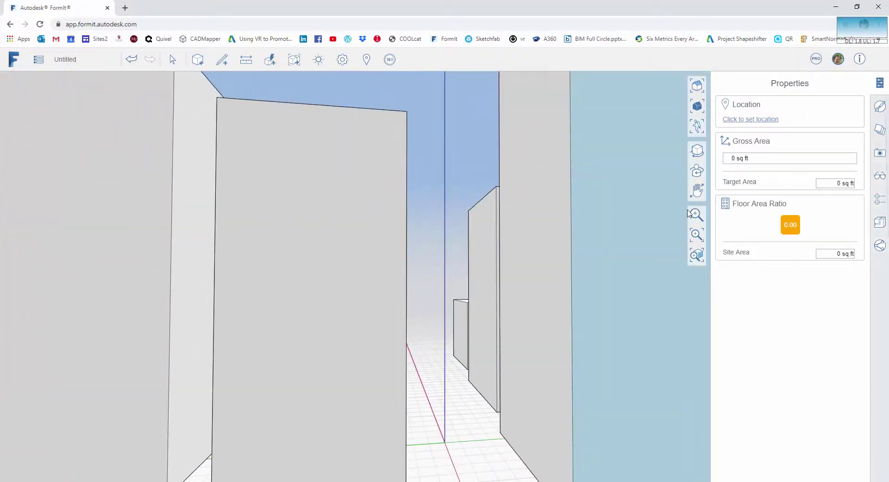
pyautogui.scroll(-10, 536, 228)
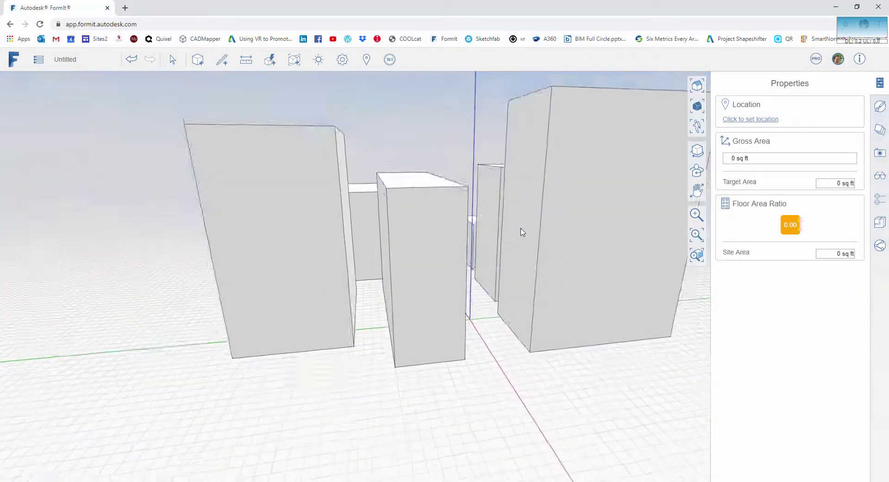
pyautogui.moveTo(523, 232); pyautogui.dragTo(313, 267, button='right')
pyautogui.moveTo(312, 267); pyautogui.dragTo(292, 264, button='middle')
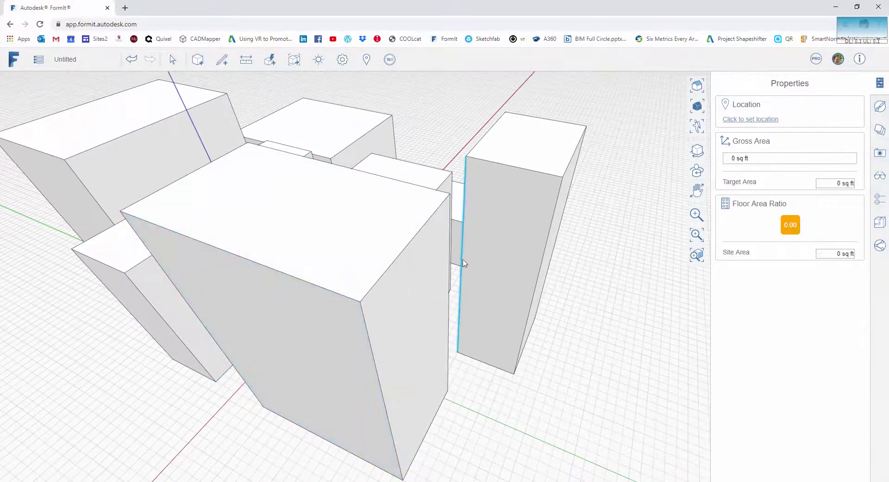
pyautogui.scroll(-5, 480, 268)
pyautogui.scroll(8, 343, 288)
pyautogui.scroll(-4, 381, 265)
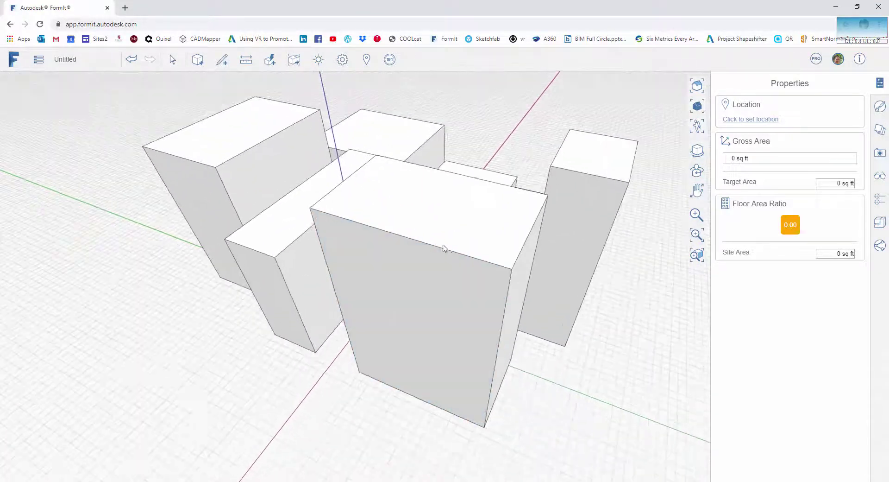
pyautogui.scroll(5, 444, 247)
pyautogui.scroll(-5, 446, 253)
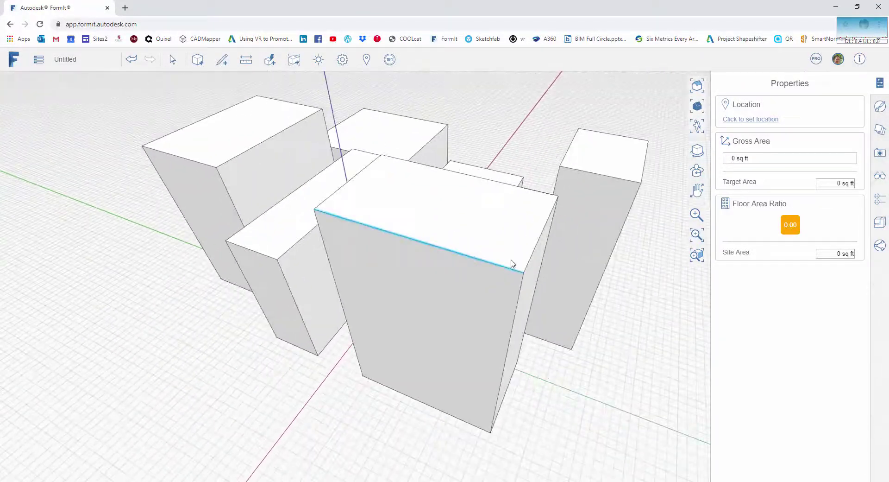
# Step: Examine the box masses around the outside until the tall narrow box stands in front beside the small low box
pyautogui.moveTo(514, 264)
pyautogui.mouseDown(button='middle')
pyautogui.moveTo(22, 313)
pyautogui.moveTo(352, 329)
pyautogui.moveTo(418, 263)
pyautogui.moveTo(498, 262)
pyautogui.moveTo(449, 275)
pyautogui.moveTo(359, 255)
pyautogui.moveTo(471, 280)
pyautogui.moveTo(304, 247)
pyautogui.mouseUp(button='middle')
pyautogui.moveTo(423, 281); pyautogui.dragTo(296, 227, button='middle')
pyautogui.scroll(-3, 296, 228)
pyautogui.moveTo(351, 242); pyautogui.dragTo(111, 213, button='middle')
pyautogui.moveTo(440, 268); pyautogui.dragTo(293, 214, button='right')
pyautogui.moveTo(292, 214); pyautogui.dragTo(409, 227, button='middle')
pyautogui.moveTo(605, 161)
pyautogui.mouseDown(button='middle')
pyautogui.moveTo(477, 182)
pyautogui.moveTo(542, 190)
pyautogui.moveTo(582, 162)
pyautogui.moveTo(611, 166)
pyautogui.moveTo(434, 205)
pyautogui.moveTo(454, 189)
pyautogui.moveTo(593, 169)
pyautogui.mouseUp(button='middle')
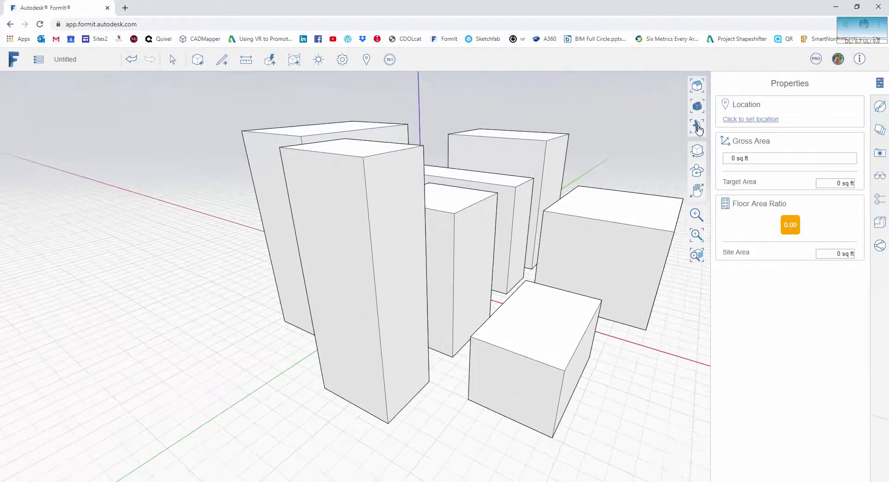
# Step: Start the flythrough mode, fall to ground level and walk up to the boxes
pyautogui.scroll(5, 640, 154)
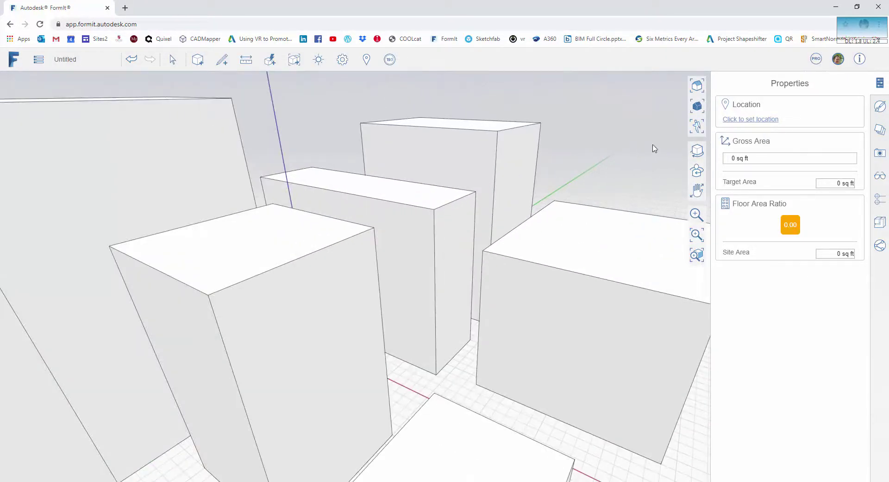
pyautogui.click(697, 125)
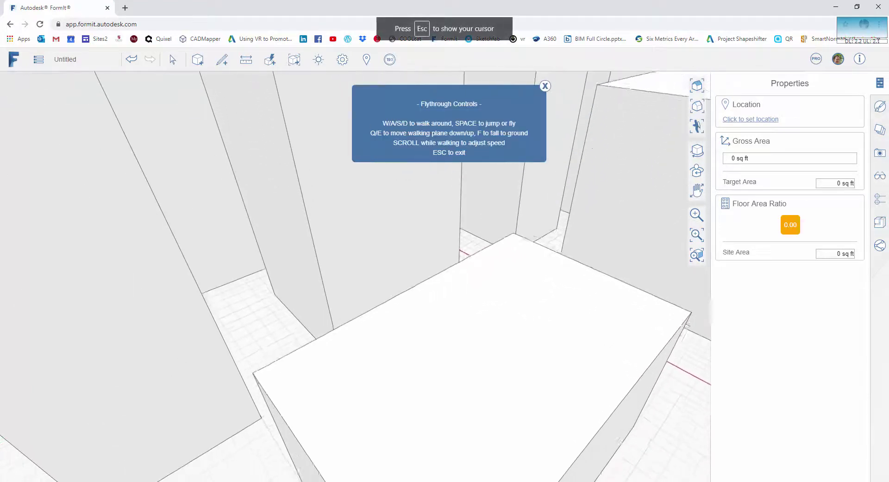
pyautogui.press('f')
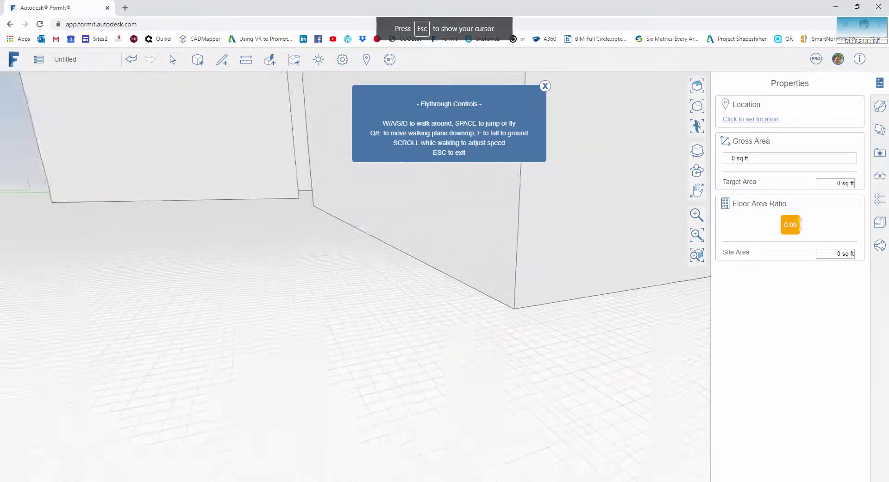
pyautogui.press('w')
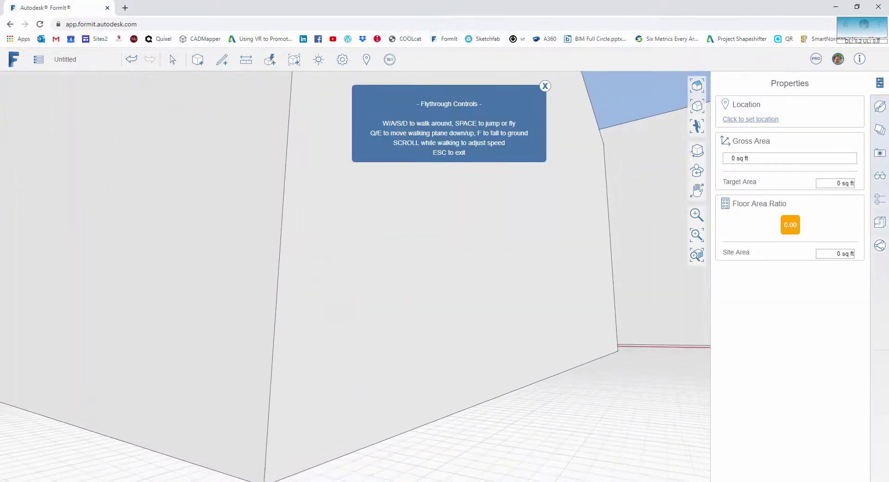
pyautogui.press('w')
pyautogui.press('w')
pyautogui.press('a')
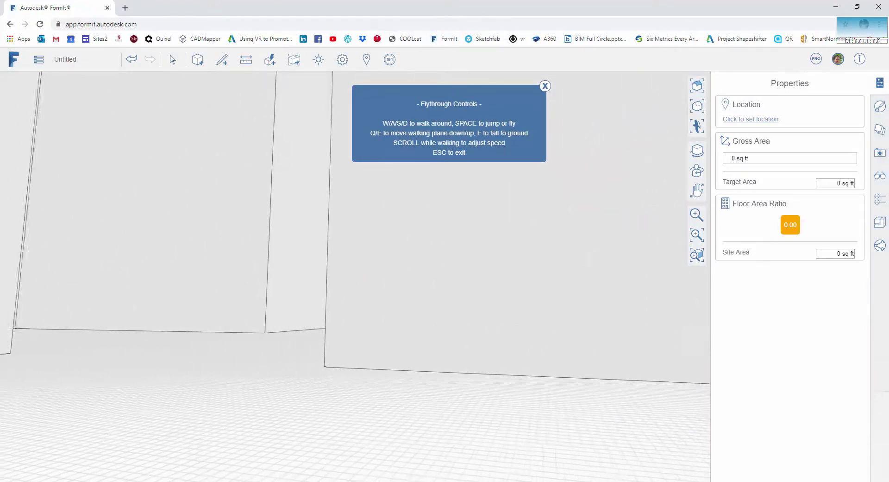
# Step: Walk through the passage between the boxes toward the red axis at ground level
pyautogui.press('w')
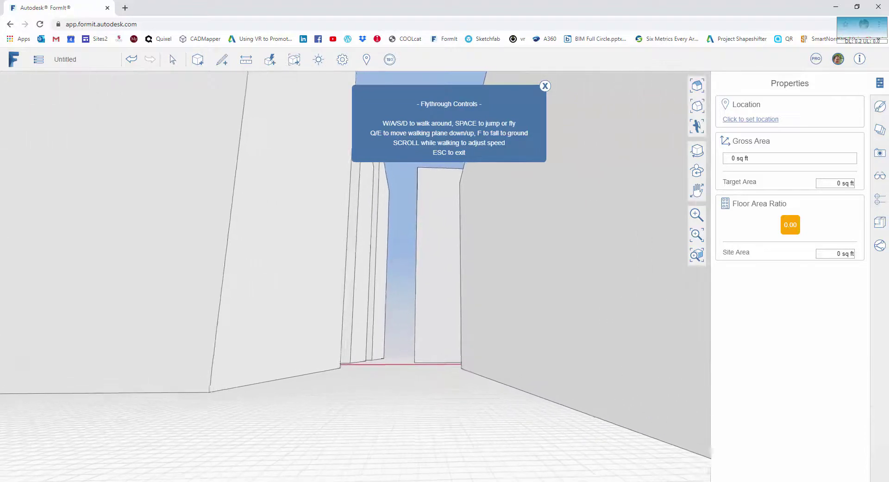
pyautogui.press('w')
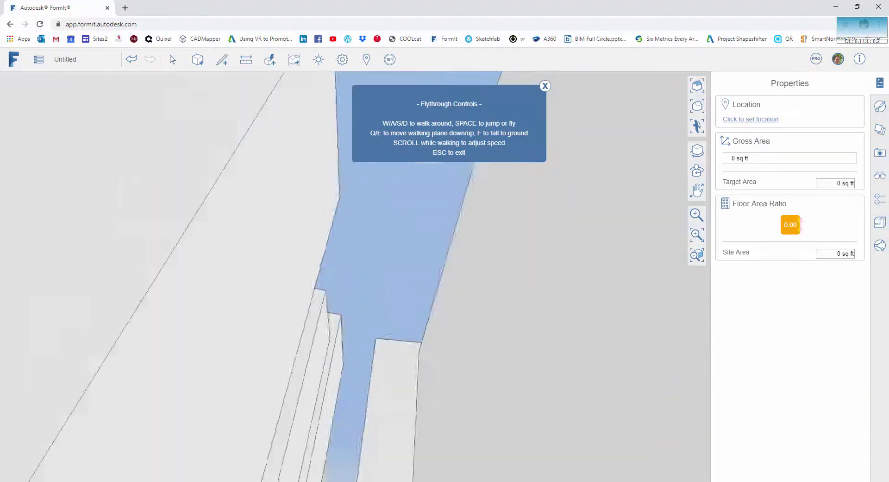
pyautogui.press('w')
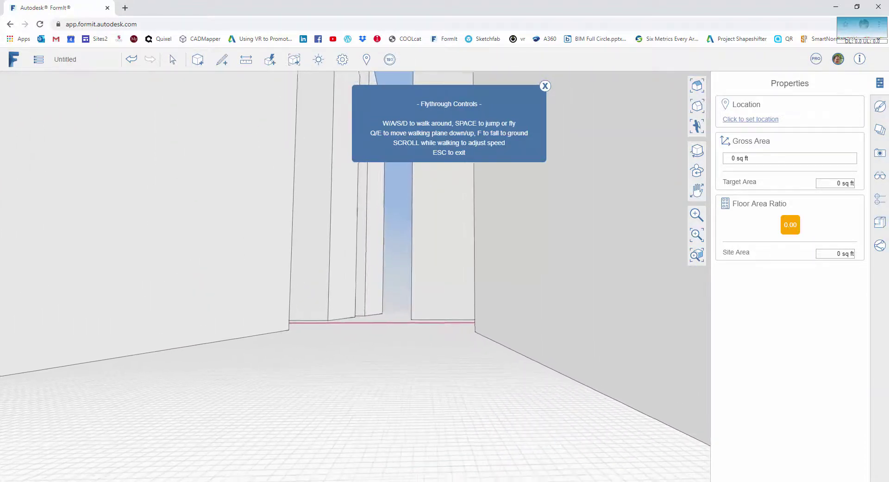
pyautogui.press('d')
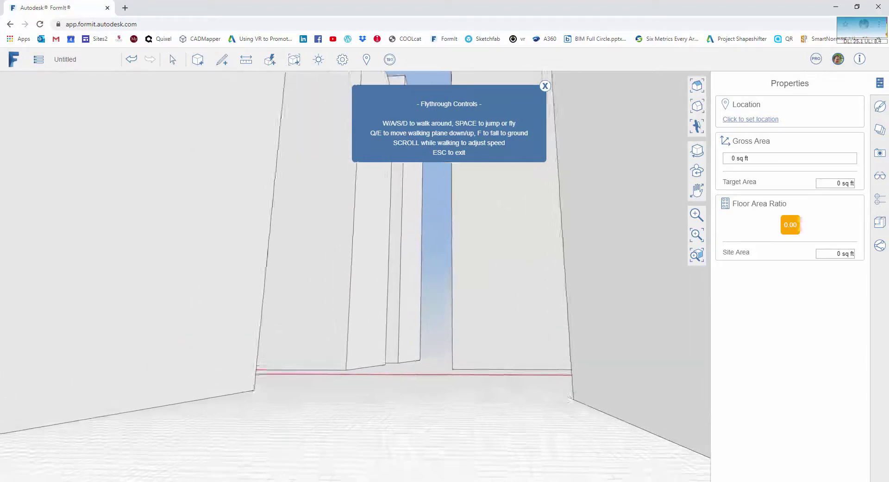
pyautogui.press('w')
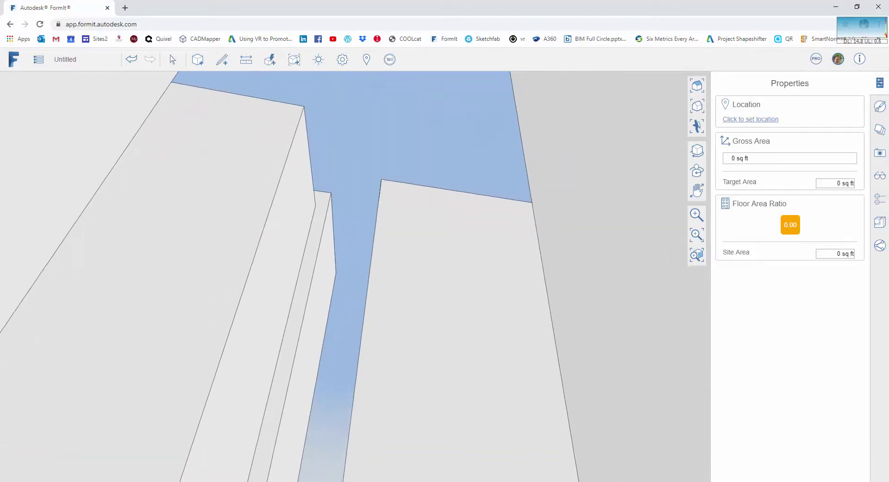
pyautogui.press('w')
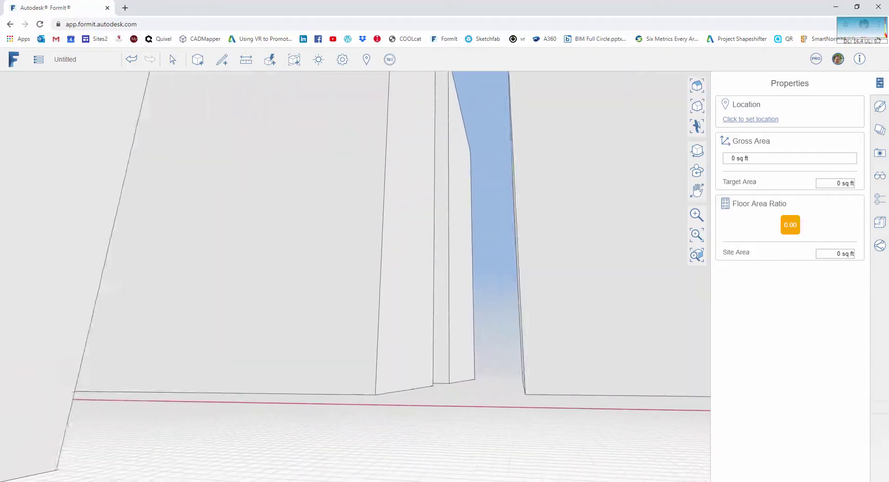
pyautogui.press('w')
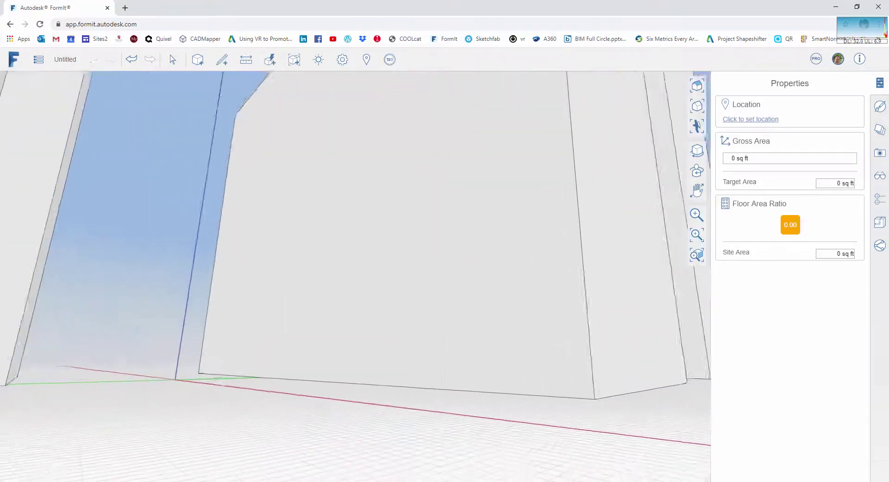
# Step: Walk back and forth near the blue axis and fly up above the box roofs
pyautogui.press('s')
pyautogui.press('s')
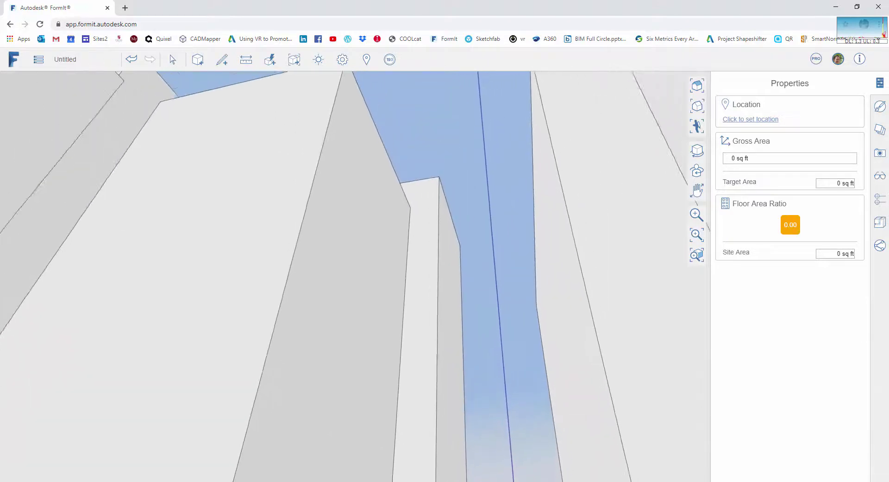
pyautogui.press('w')
pyautogui.press('w')
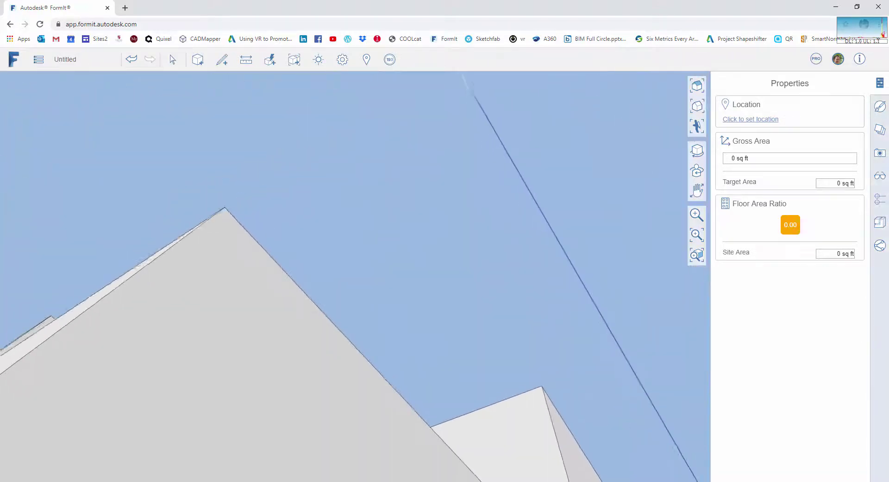
pyautogui.press('s')
pyautogui.press('s')
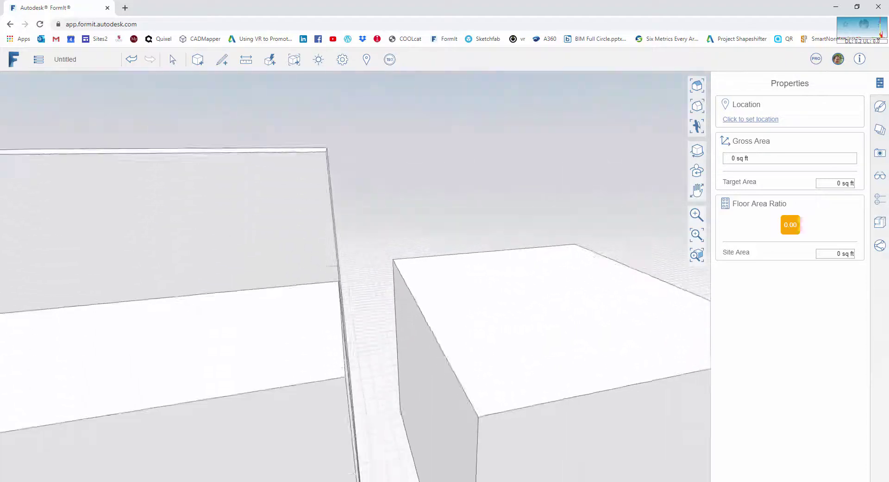
pyautogui.press('Right')
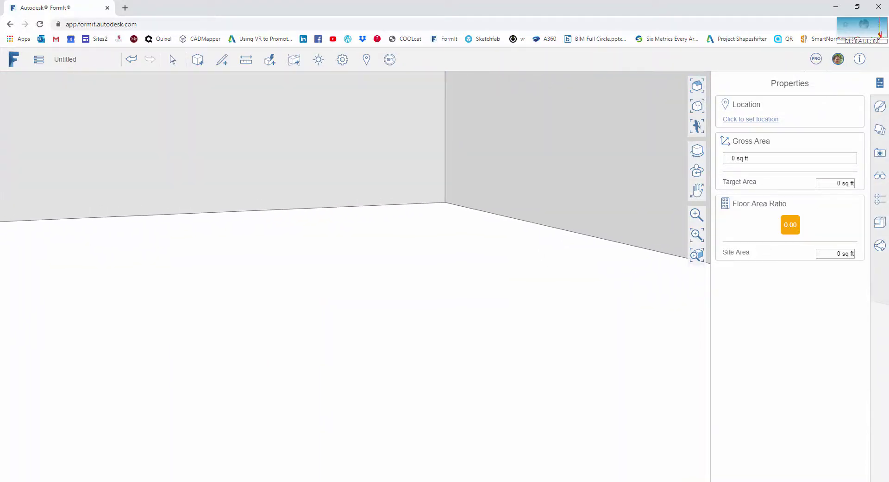
# Step: Leave the flythrough and frame the whole group of boxes with the small low box in front
pyautogui.moveTo(503, 159); pyautogui.dragTo(493, 202, button='right')
pyautogui.click(697, 256)
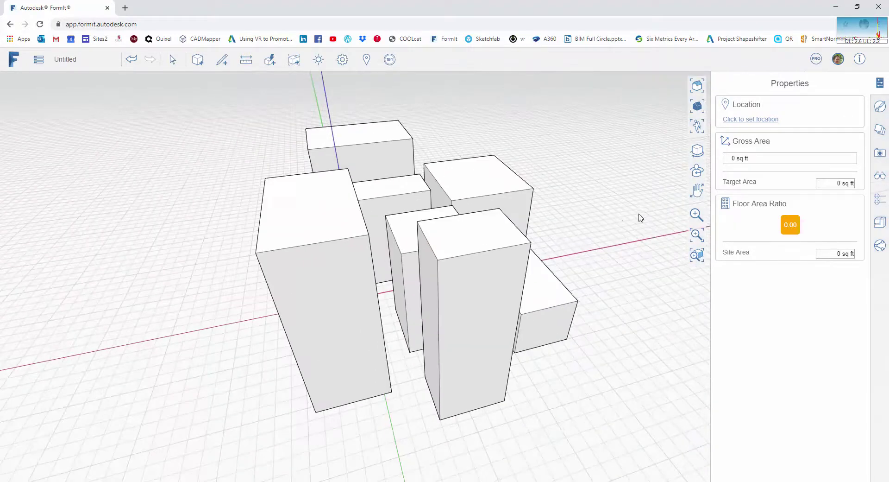
pyautogui.moveTo(559, 254); pyautogui.dragTo(453, 278, button='right')
pyautogui.scroll(3, 454, 278)
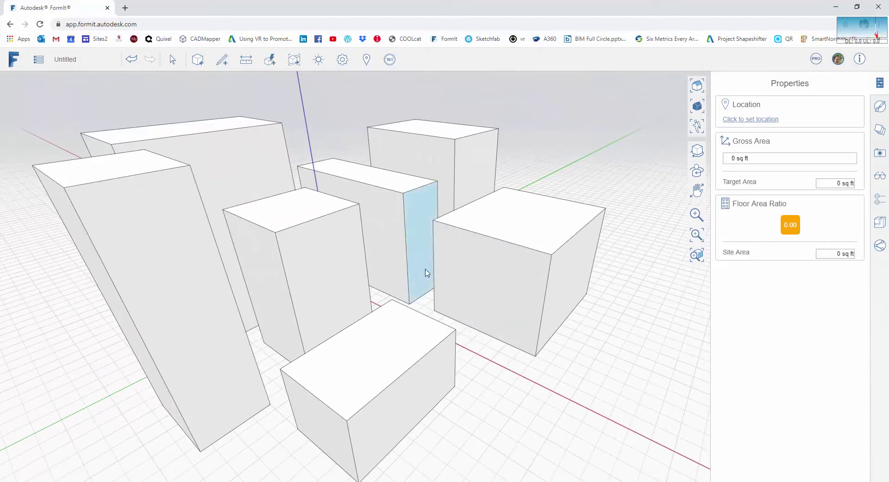
pyautogui.scroll(5, 472, 258)
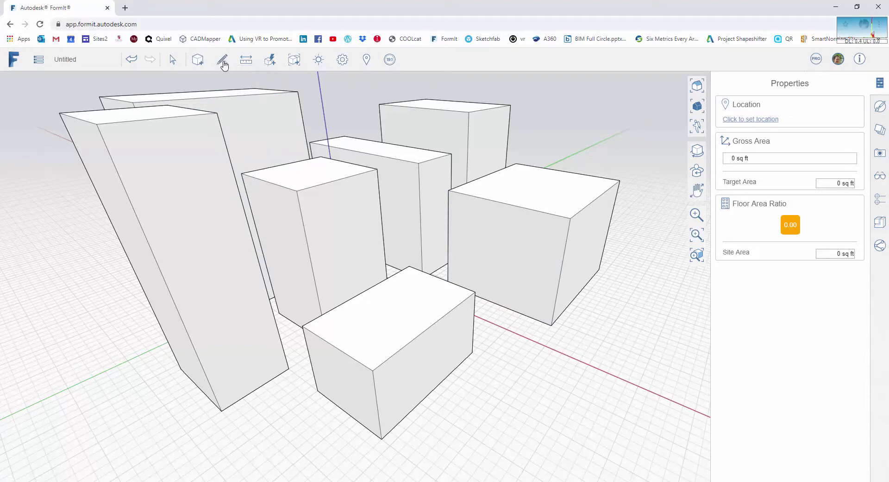
# Step: Draw a 50' by 50' square with the Line tool on the ground between the low box and the red axis
pyautogui.moveTo(198, 64)
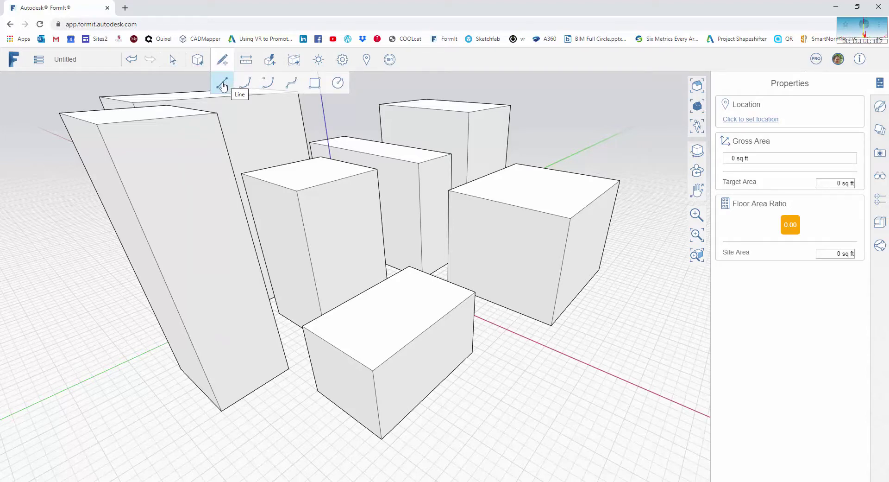
pyautogui.click(222, 84)
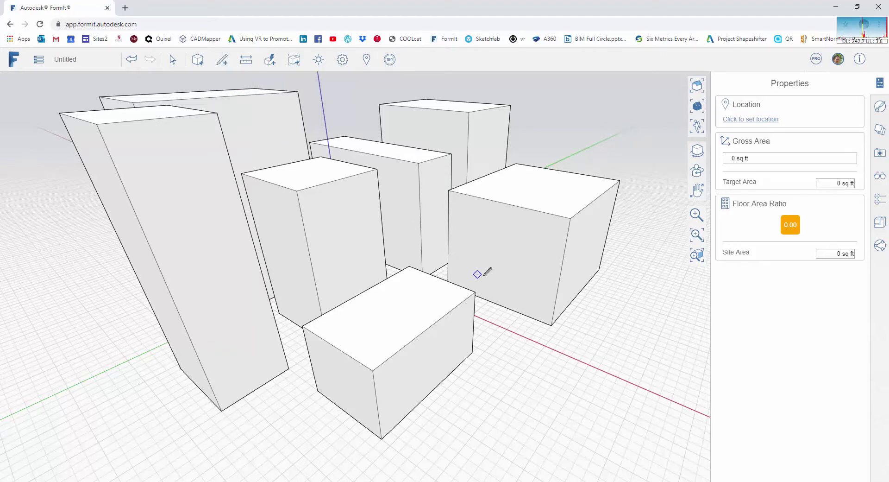
pyautogui.scroll(5, 496, 318)
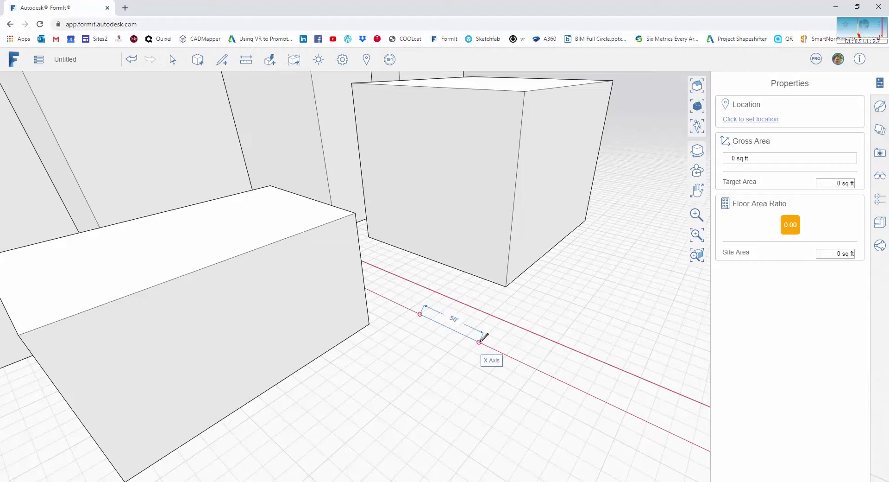
pyautogui.press('Tab')
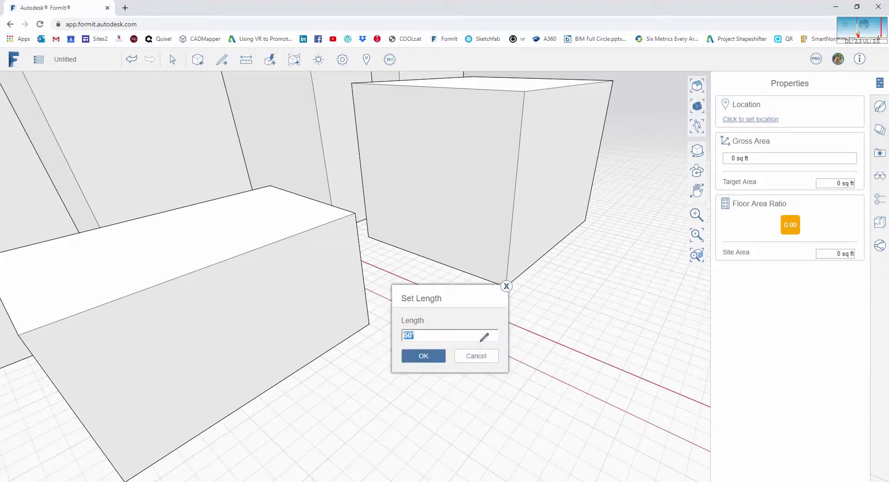
pyautogui.press('Return')
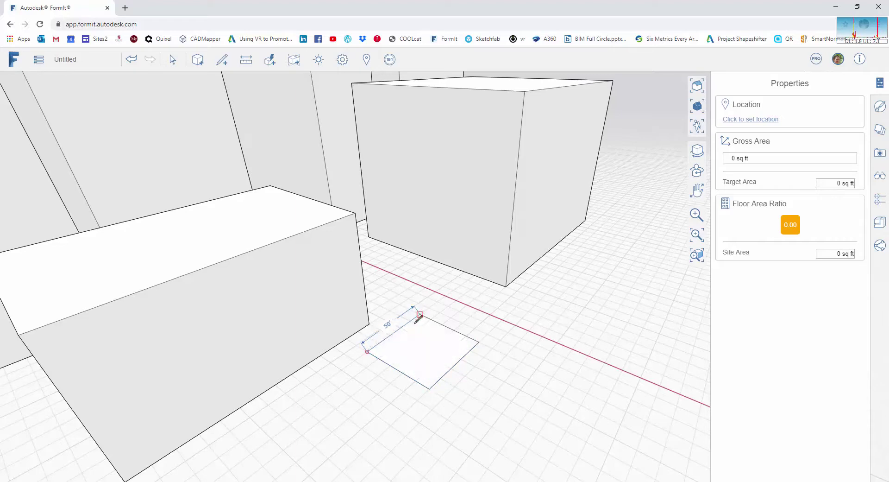
pyautogui.click(429, 332)
pyautogui.scroll(-10, 429, 332)
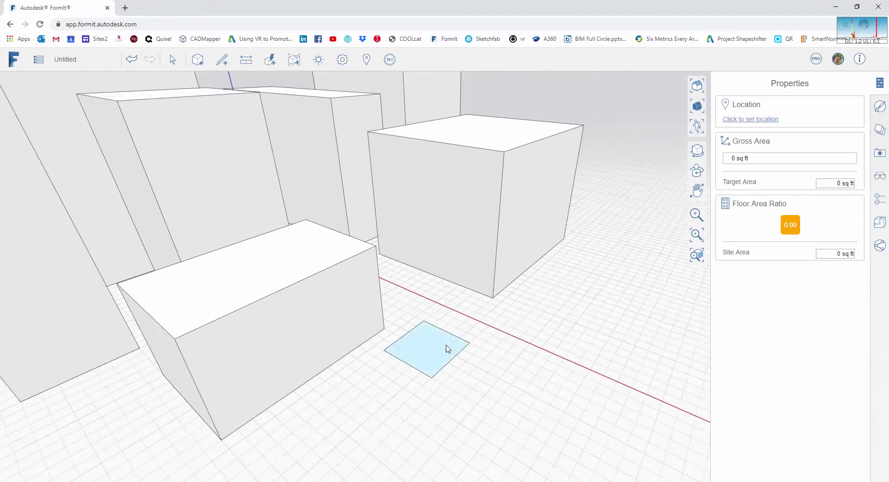
# Step: Select the square's face and extrude it upward to a height of 120'
pyautogui.scroll(10, 468, 359)
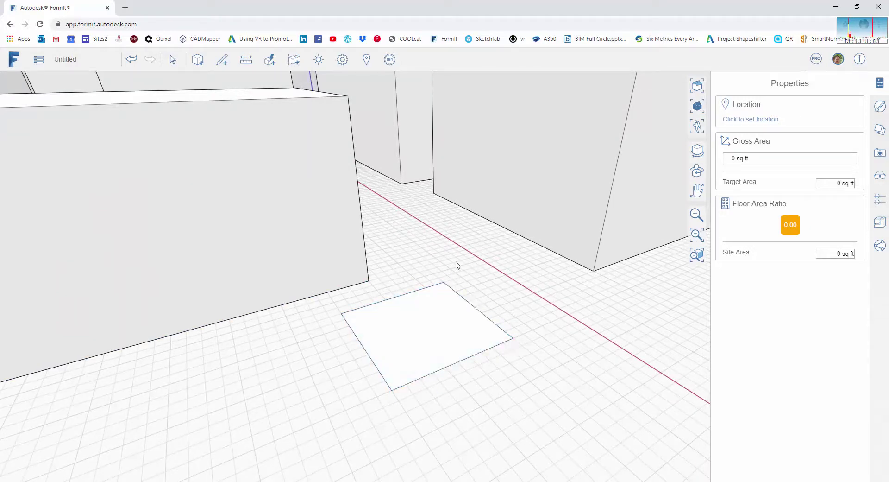
pyautogui.click(425, 366)
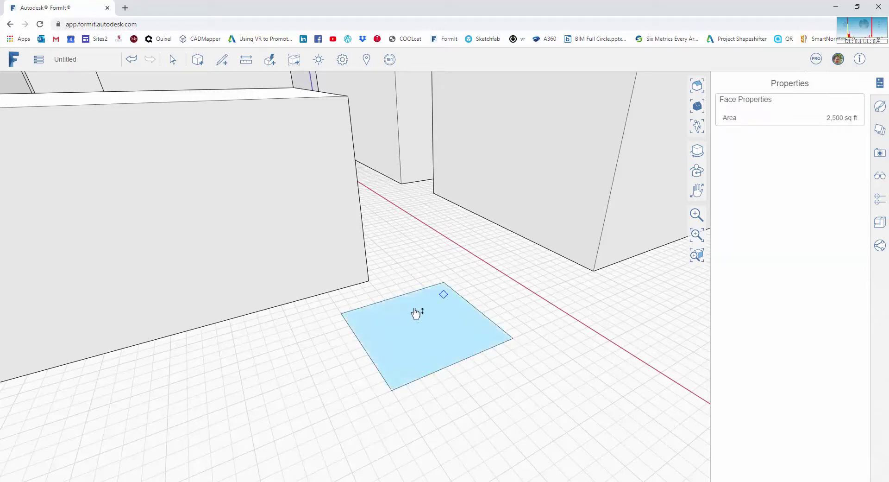
pyautogui.click(434, 377)
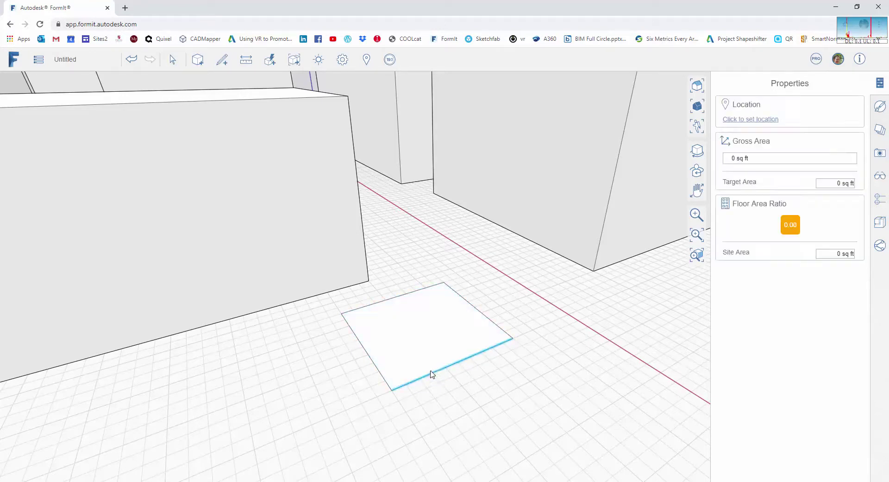
pyautogui.click(425, 333)
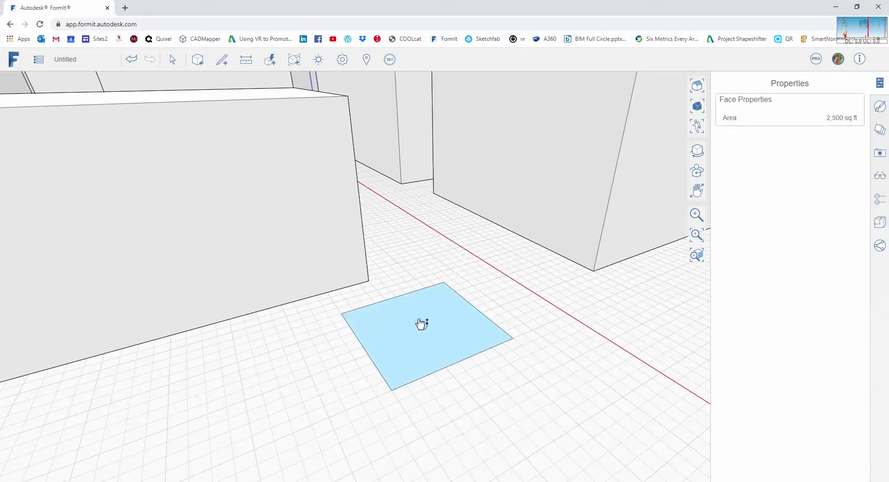
pyautogui.moveTo(410, 301); pyautogui.dragTo(410, 92)
pyautogui.press('Tab')
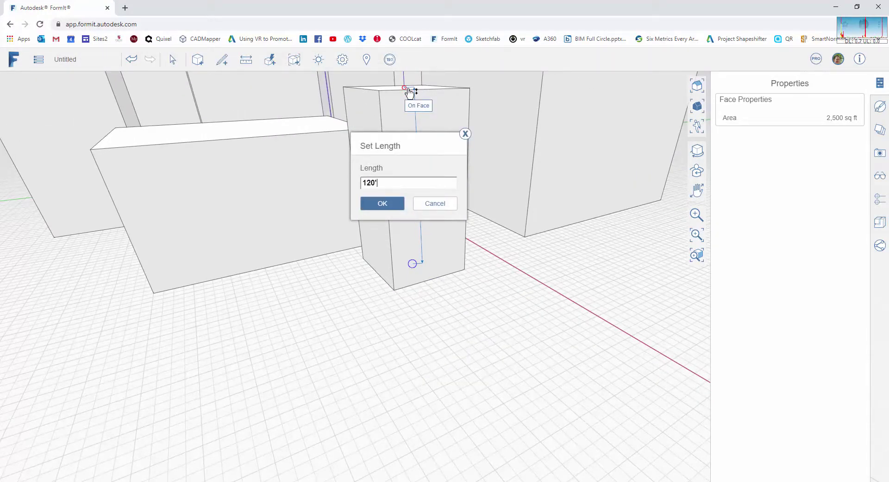
pyautogui.press('Return')
# Step: Raise the narrow tower's top face by 20', aligning it with the top corner of the adjacent large box, and clear the selection
pyautogui.moveTo(452, 214); pyautogui.dragTo(439, 149, button='middle')
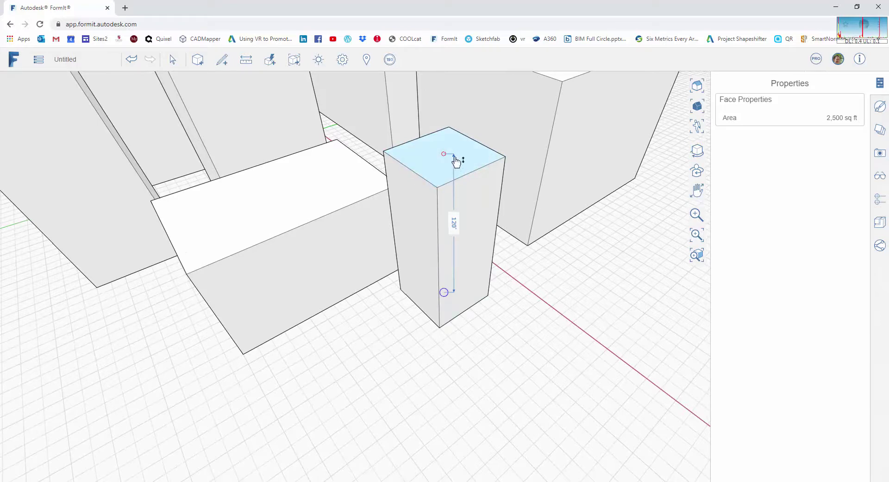
pyautogui.moveTo(464, 161); pyautogui.dragTo(451, 236, button='middle')
pyautogui.scroll(3, 453, 235)
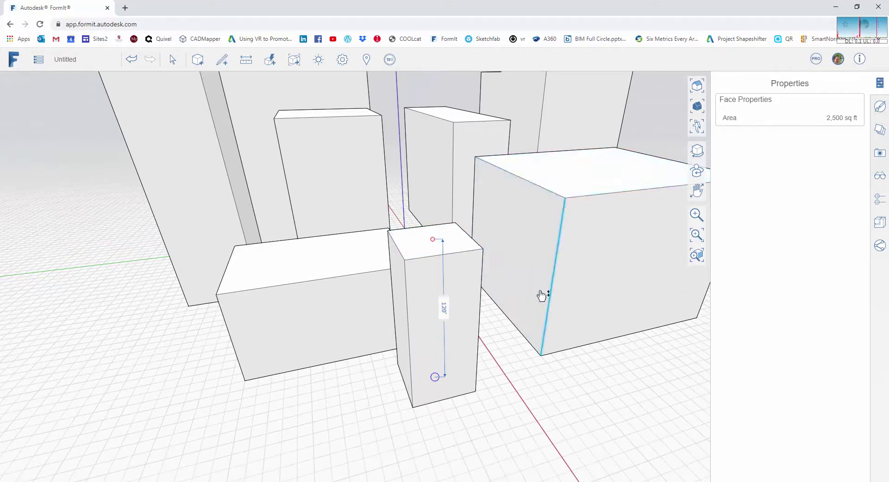
pyautogui.moveTo(532, 296); pyautogui.dragTo(516, 296, button='middle')
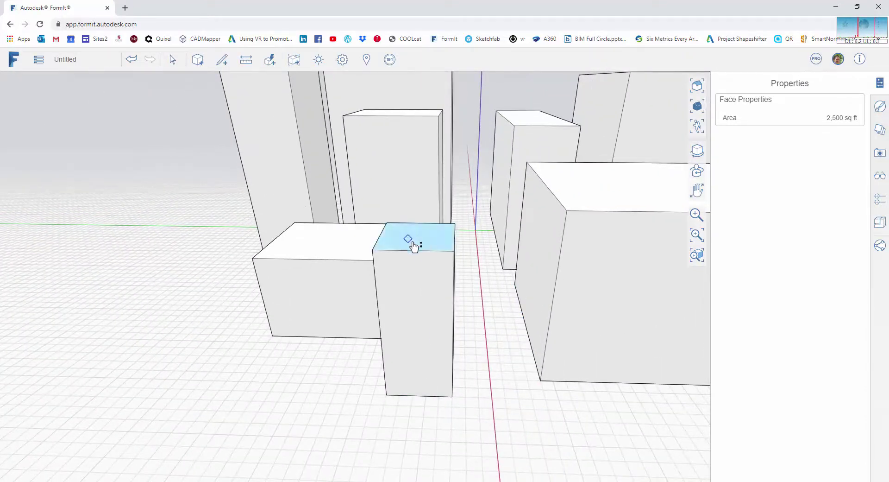
pyautogui.moveTo(422, 235); pyautogui.dragTo(576, 215)
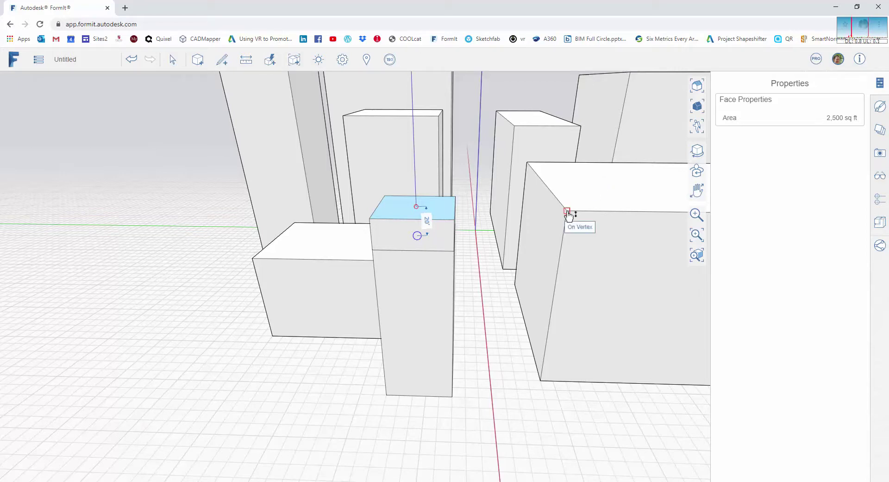
pyautogui.moveTo(567, 214)
pyautogui.mouseDown()
pyautogui.moveTo(556, 313)
pyautogui.moveTo(573, 214)
pyautogui.mouseUp()
pyautogui.click(570, 215)
pyautogui.scroll(-5, 526, 280)
pyautogui.scroll(-2, 510, 292)
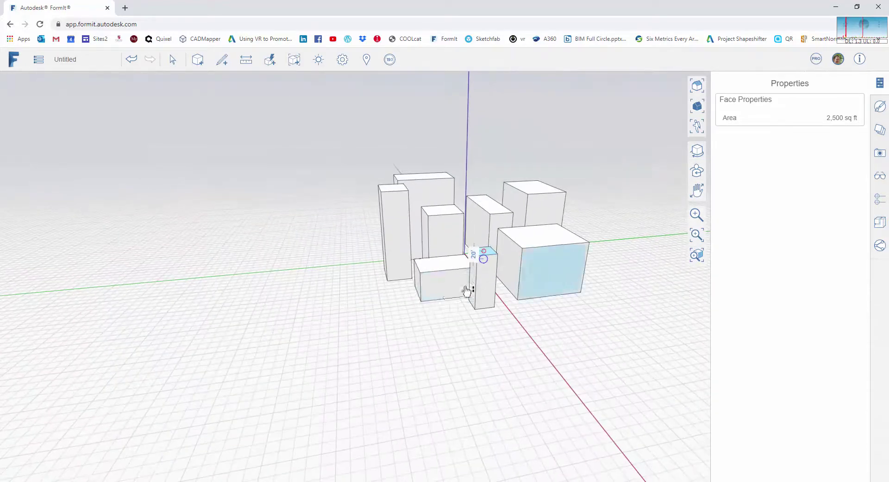
pyautogui.scroll(5, 445, 271)
pyautogui.press('Escape')
# Step: Sketch a rectangle about 40' wide and 38' high with the Line tool on the low box's long front face
pyautogui.scroll(3, 446, 277)
pyautogui.scroll(-1, 453, 306)
pyautogui.moveTo(469, 316); pyautogui.dragTo(506, 313, button='right')
pyautogui.moveTo(508, 317); pyautogui.dragTo(464, 330, button='middle')
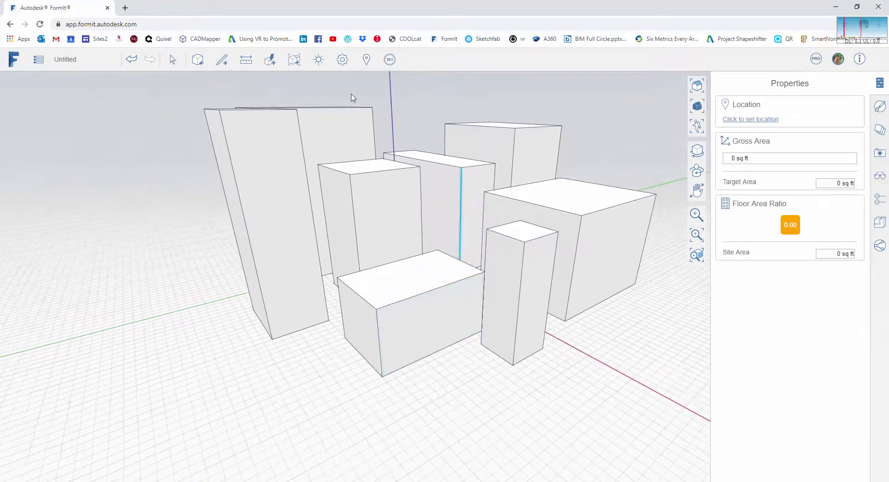
pyautogui.click(225, 61)
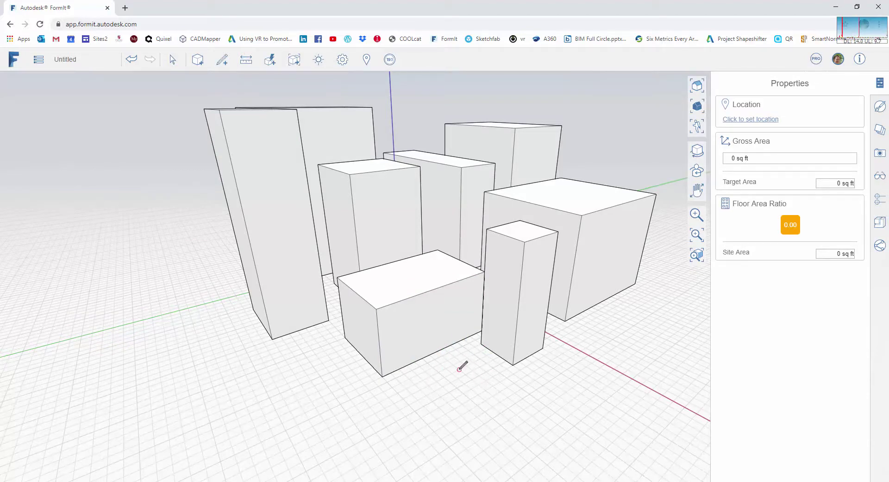
pyautogui.scroll(5, 450, 366)
pyautogui.scroll(-1, 311, 208)
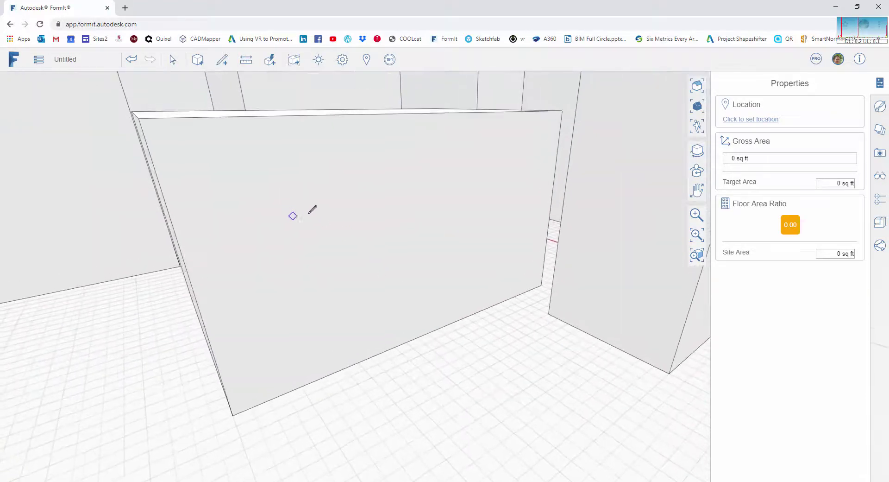
pyautogui.click(252, 179)
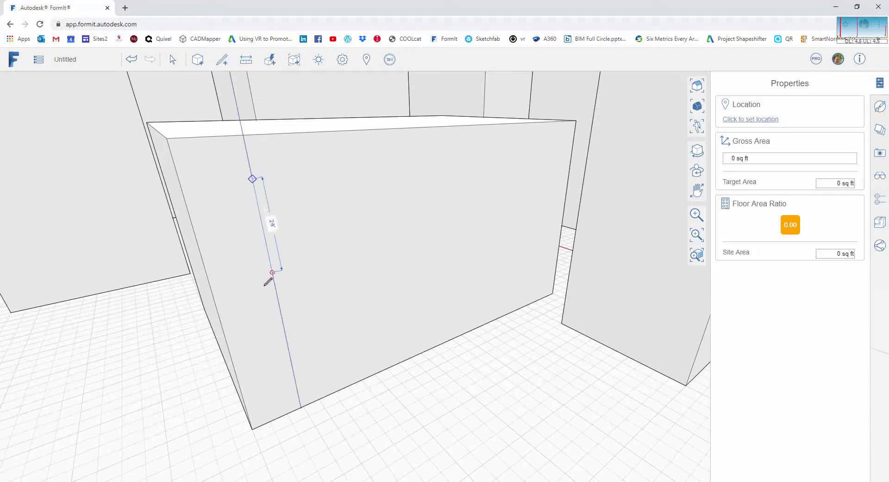
pyautogui.click(281, 318)
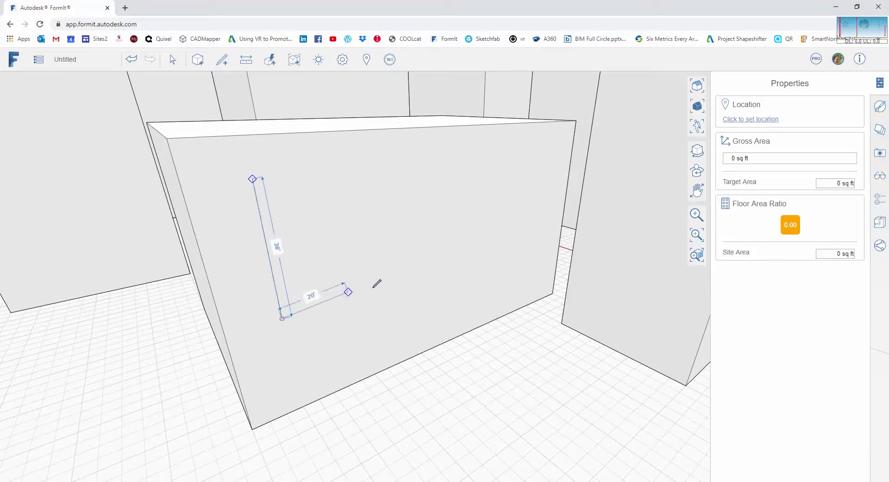
pyautogui.click(404, 280)
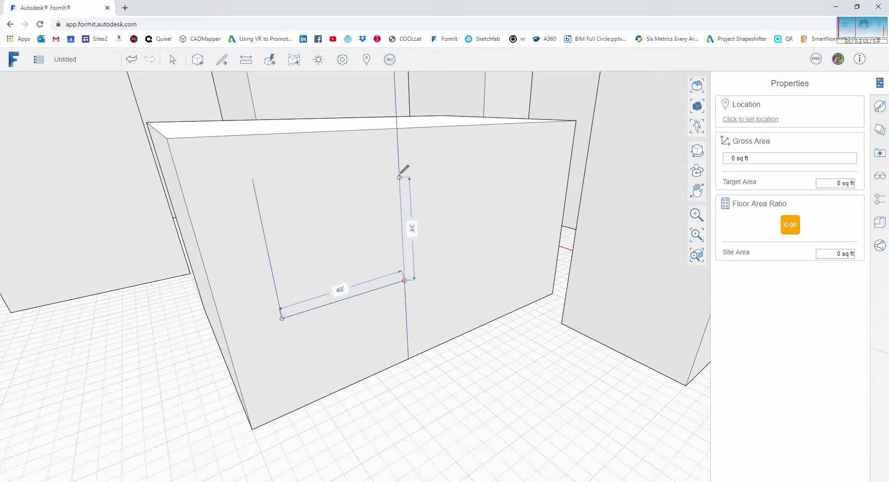
pyautogui.click(317, 160)
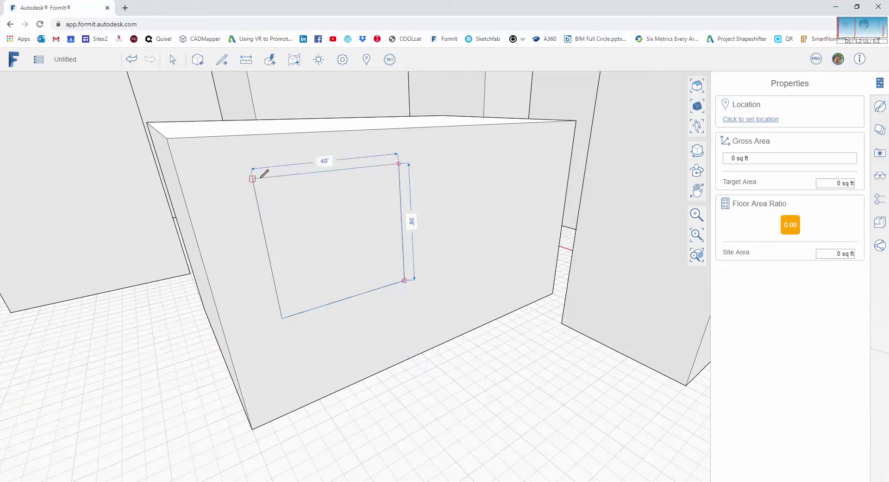
pyautogui.click(271, 203)
# Step: Push the sketched rectangle inward to form a recess in the low box's front face and clear the selection
pyautogui.moveTo(276, 201); pyautogui.dragTo(359, 234, button='middle')
pyautogui.scroll(2, 347, 243)
pyautogui.click(335, 252)
pyautogui.scroll(2, 329, 264)
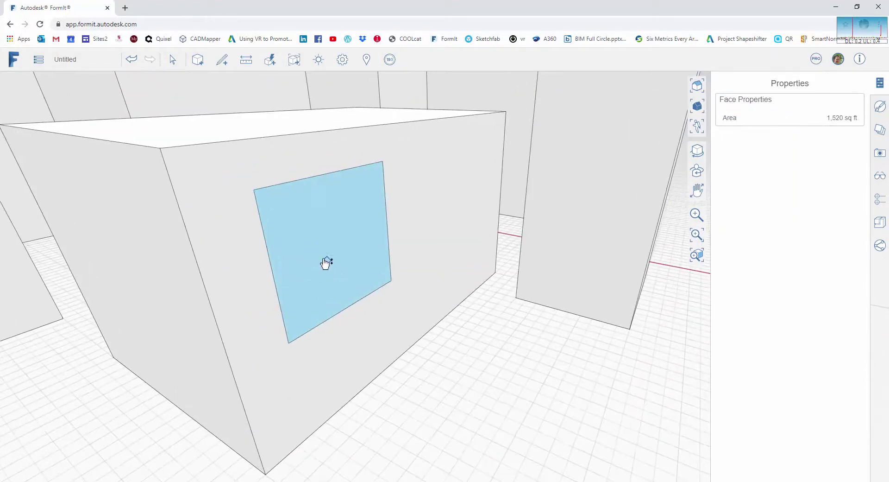
pyautogui.moveTo(323, 261); pyautogui.dragTo(301, 250)
pyautogui.scroll(-2, 346, 301)
pyautogui.press('Escape')
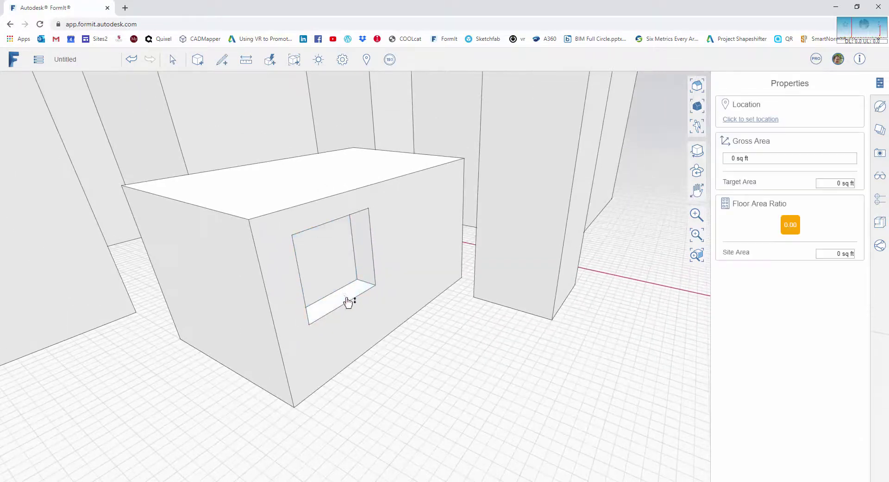
# Step: Examine the narrow tower and the recessed low box from several sides within the whole group
pyautogui.scroll(-5, 382, 293)
pyautogui.moveTo(414, 278); pyautogui.dragTo(227, 302, button='right')
pyautogui.scroll(5, 481, 250)
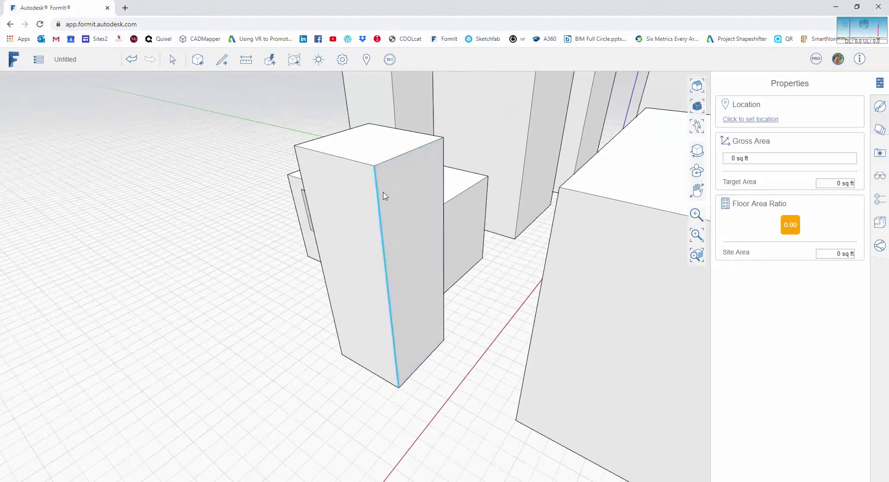
pyautogui.scroll(-3, 408, 327)
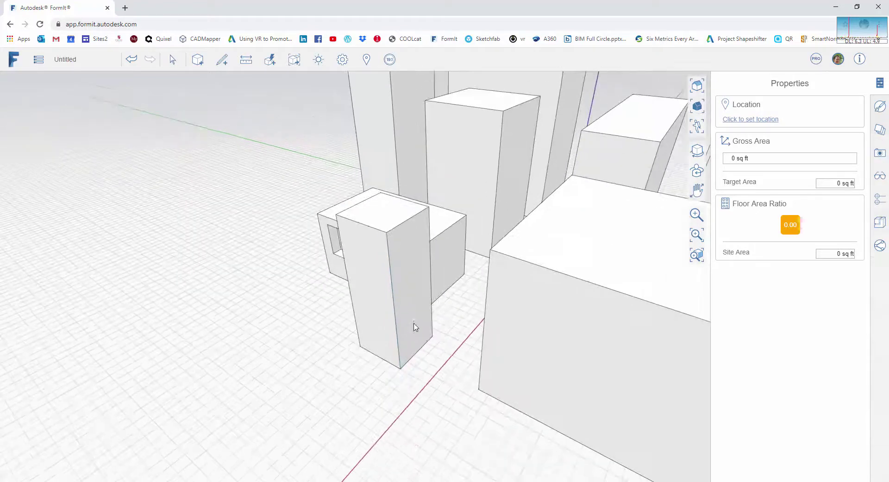
pyautogui.scroll(3, 413, 323)
pyautogui.moveTo(430, 313); pyautogui.dragTo(493, 295, button='middle')
pyautogui.scroll(-6, 492, 295)
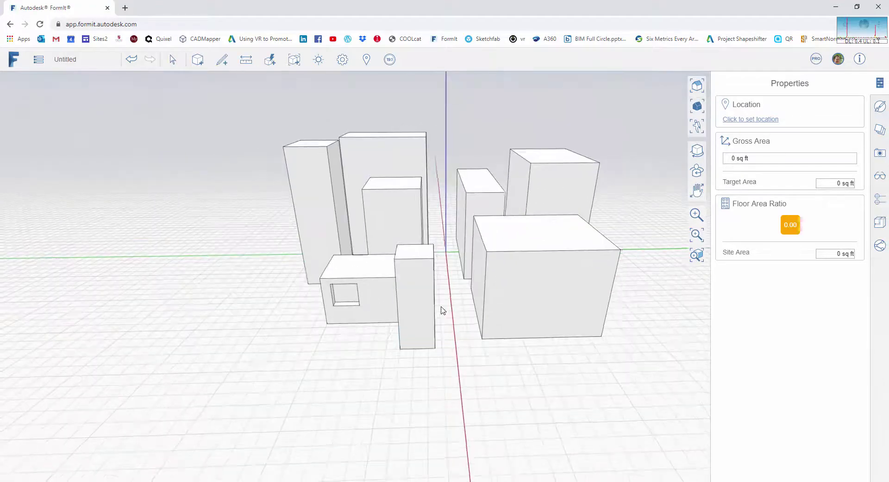
# Step: Offset the outline of the large box's top face inward by 2'
pyautogui.moveTo(443, 310); pyautogui.dragTo(502, 302, button='middle')
pyautogui.scroll(6, 501, 302)
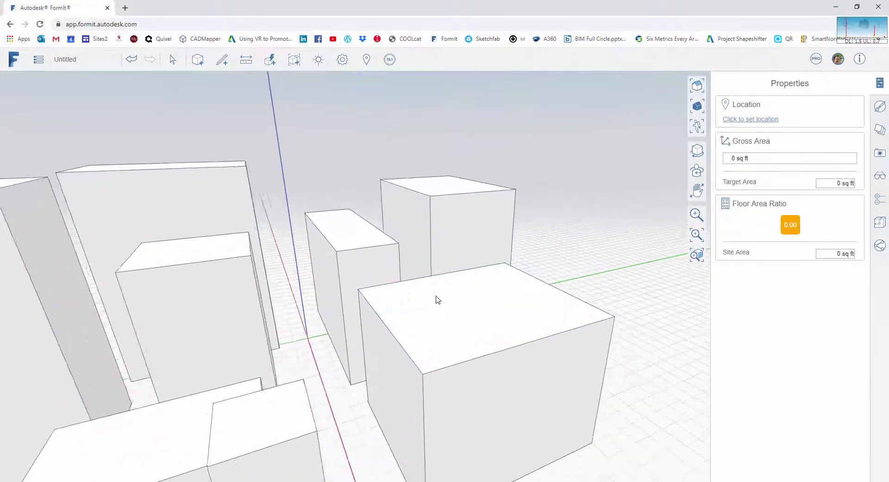
pyautogui.scroll(-2, 435, 306)
pyautogui.scroll(5, 436, 306)
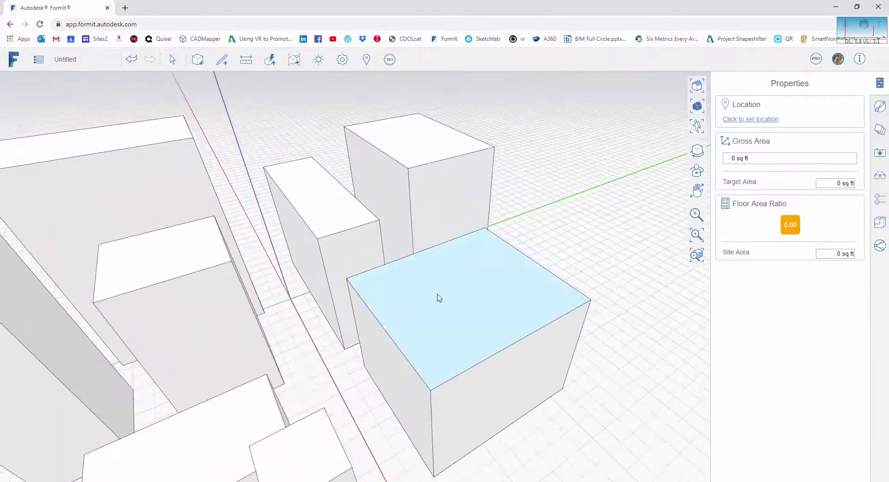
pyautogui.click(453, 302)
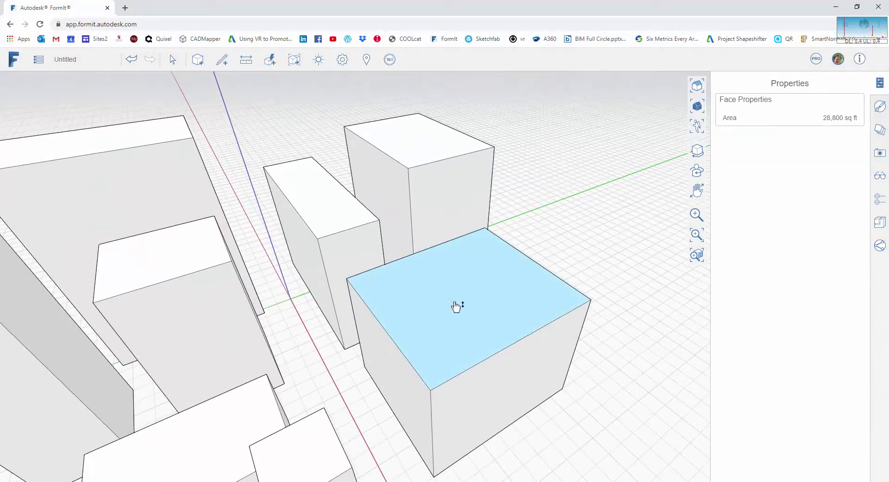
pyautogui.rightClick(461, 302)
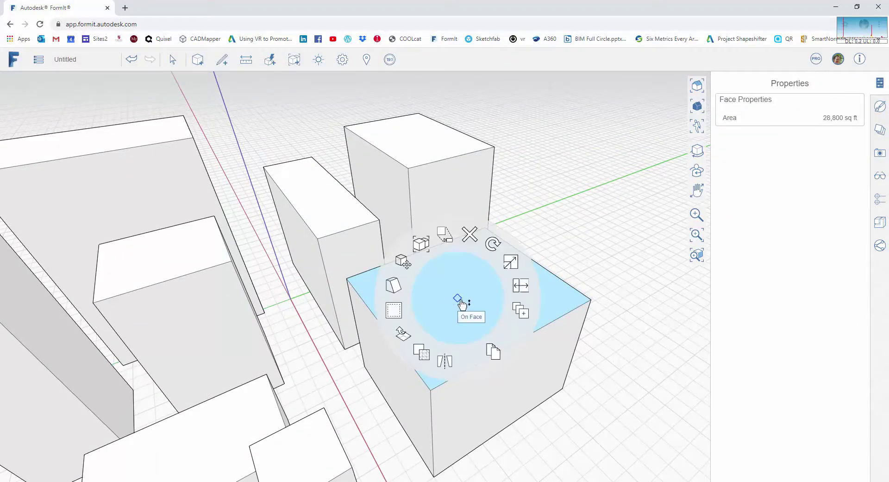
pyautogui.click(394, 309)
pyautogui.scroll(3, 401, 311)
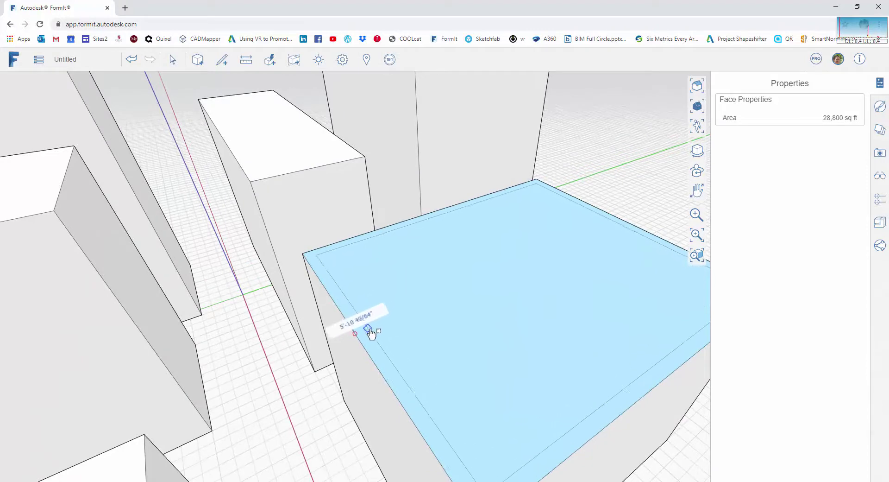
pyautogui.press('Tab')
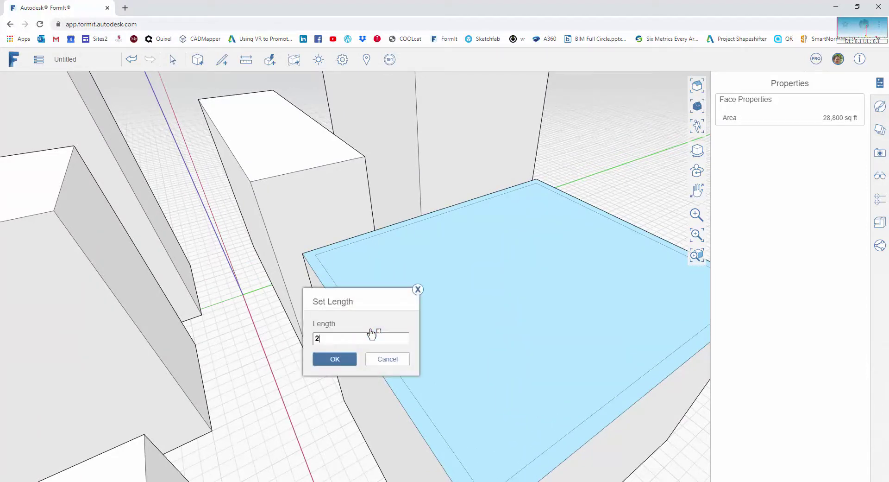
pyautogui.write("2'")
pyautogui.press('Return')
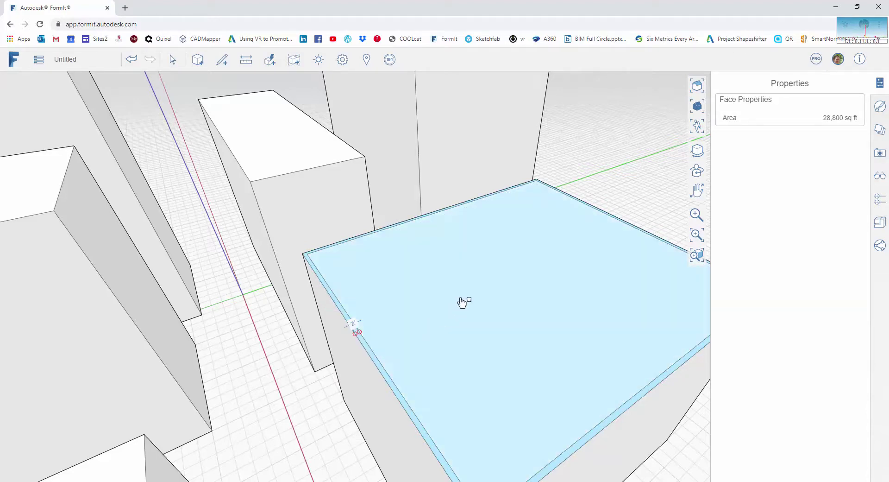
# Step: Push the large box's inner top face down by 3' to leave a raised parapet and clear the selection
pyautogui.scroll(-2, 465, 304)
pyautogui.press('Escape')
pyautogui.scroll(2, 415, 306)
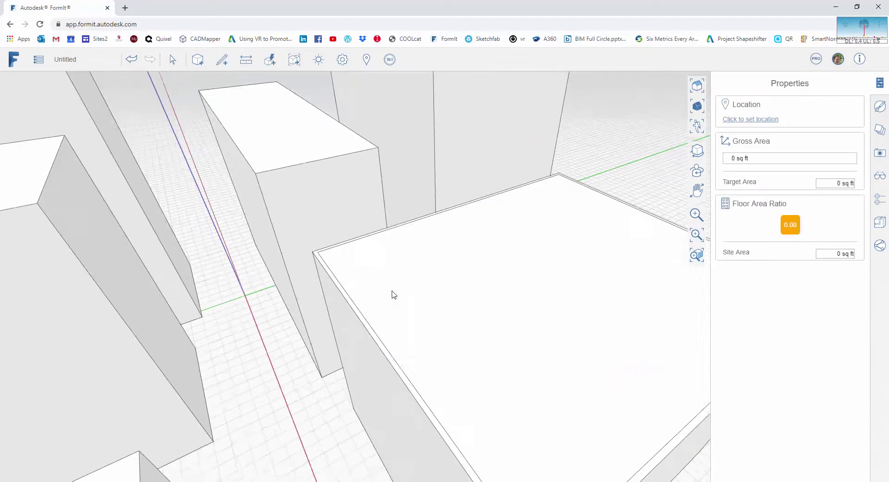
pyautogui.scroll(3, 331, 274)
pyautogui.moveTo(360, 277); pyautogui.dragTo(530, 250, button='middle')
pyautogui.click(519, 242)
pyautogui.scroll(2, 533, 244)
pyautogui.moveTo(531, 242); pyautogui.dragTo(531, 246)
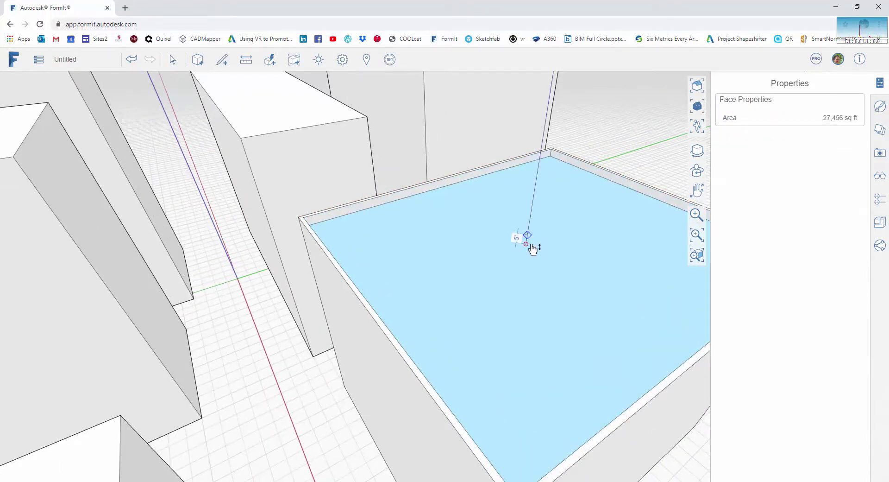
pyautogui.press('Tab')
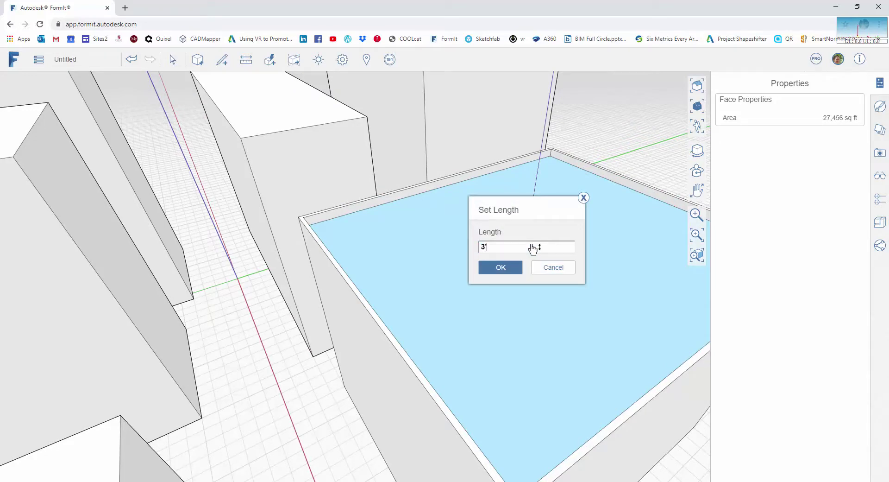
pyautogui.press('Return')
pyautogui.press('Escape')
pyautogui.scroll(-5, 554, 251)
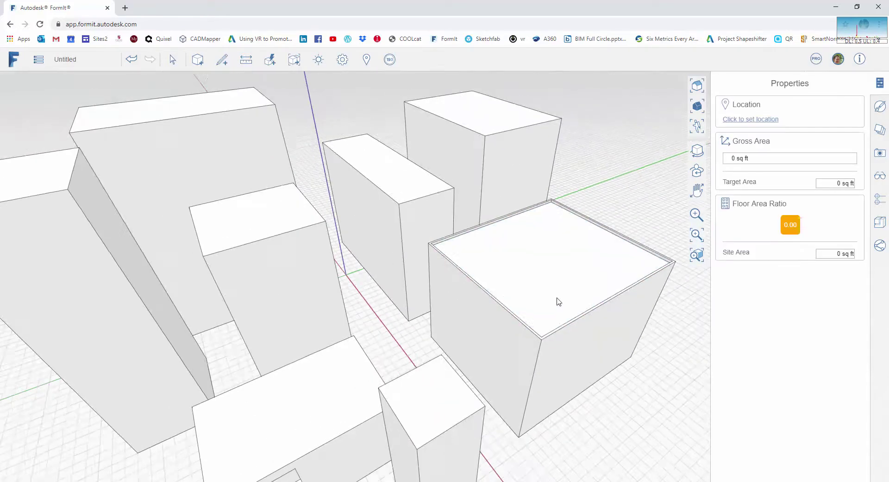
# Step: Examine the whole group of boxes from several sides, ending close to the narrow tower and the recessed low box
pyautogui.moveTo(601, 337); pyautogui.dragTo(659, 289, button='right')
pyautogui.moveTo(660, 292); pyautogui.dragTo(435, 301, button='middle')
pyautogui.scroll(-6, 585, 327)
pyautogui.scroll(3, 436, 301)
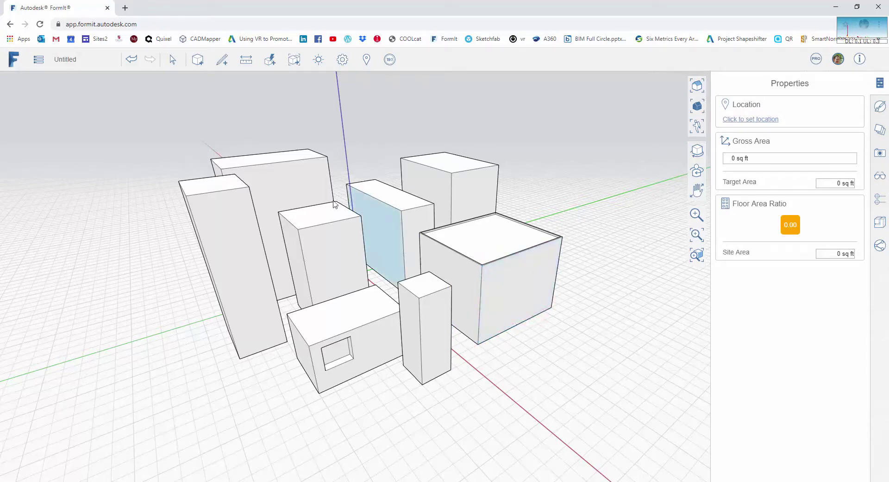
pyautogui.moveTo(485, 342); pyautogui.dragTo(550, 354, button='middle')
pyautogui.scroll(3, 338, 356)
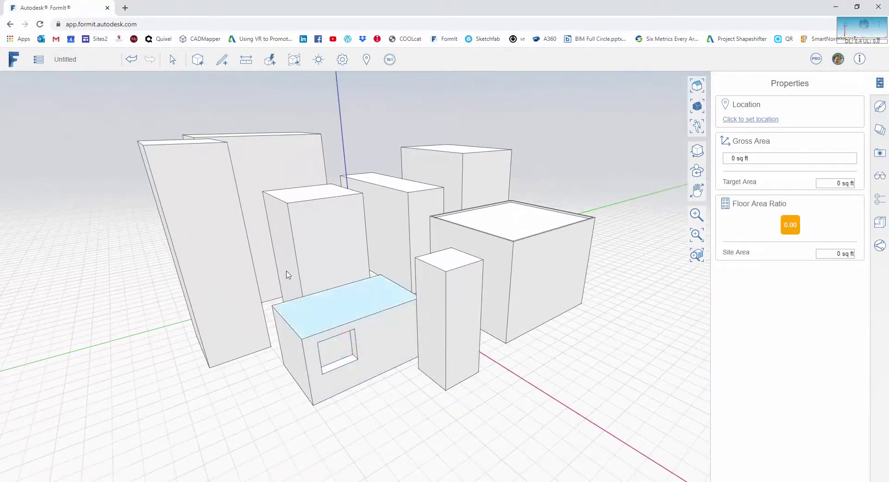
pyautogui.scroll(-3, 372, 329)
pyautogui.moveTo(373, 329); pyautogui.dragTo(387, 346, button='middle')
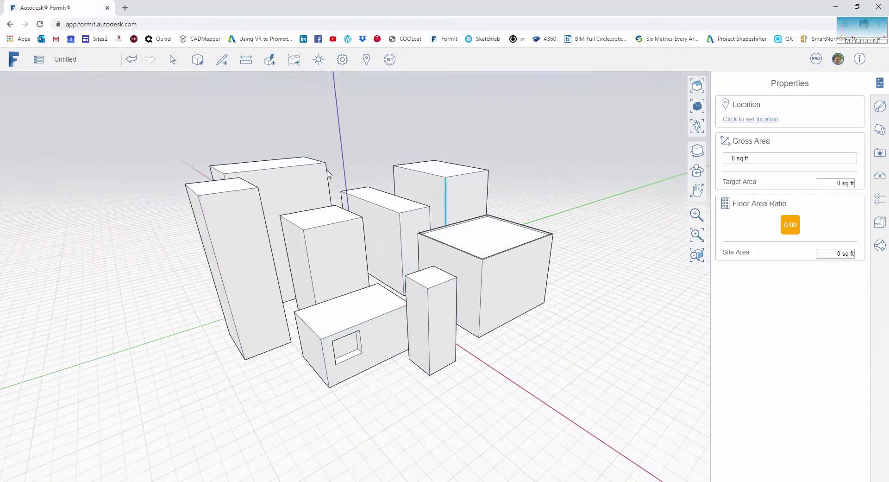
pyautogui.scroll(-1, 401, 323)
pyautogui.moveTo(401, 335); pyautogui.dragTo(402, 350, button='middle')
pyautogui.scroll(2, 346, 355)
pyautogui.scroll(2, 349, 337)
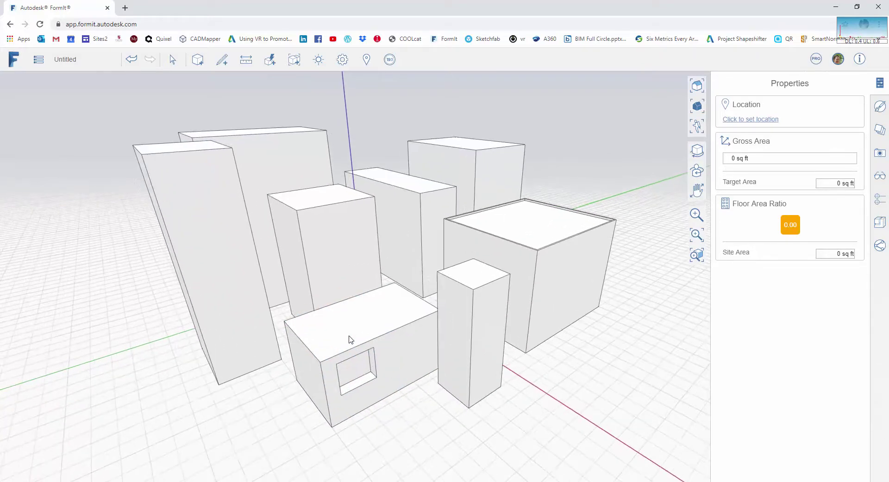
pyautogui.scroll(-3, 432, 409)
pyautogui.moveTo(433, 408)
pyautogui.mouseDown(button='middle')
pyautogui.moveTo(342, 358)
pyautogui.moveTo(372, 382)
pyautogui.mouseUp(button='middle')
pyautogui.scroll(2, 381, 371)
pyautogui.scroll(3, 381, 372)
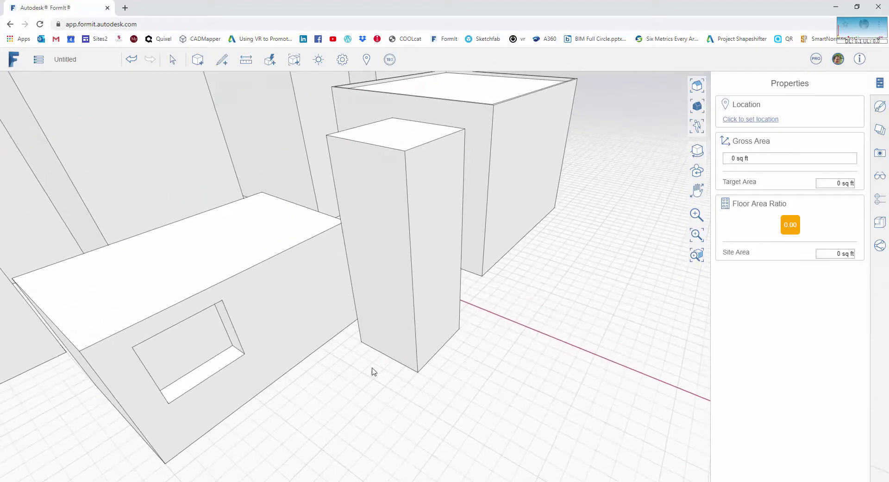
# Step: Draw a ground rectangle overlapping the narrow tower's front corner and extrude it upward into a low box
pyautogui.moveTo(223, 62)
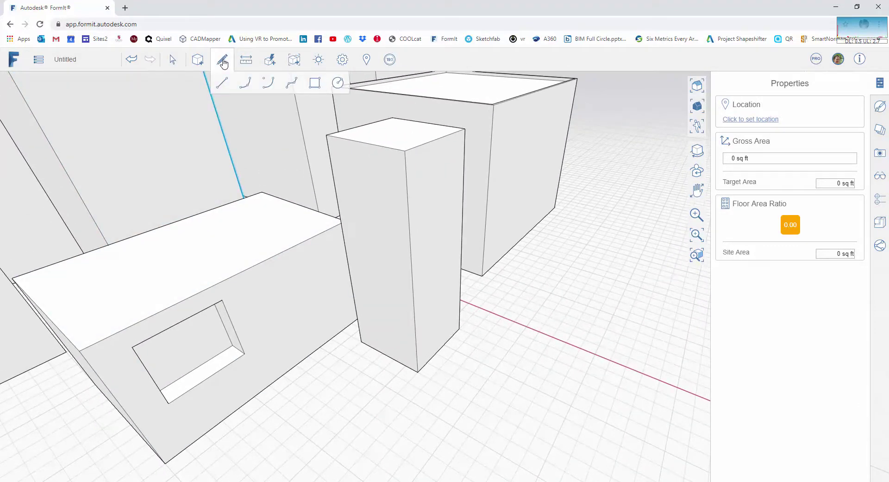
pyautogui.click(318, 81)
pyautogui.click(362, 390)
pyautogui.click(436, 434)
pyautogui.click(488, 368)
pyautogui.click(441, 383)
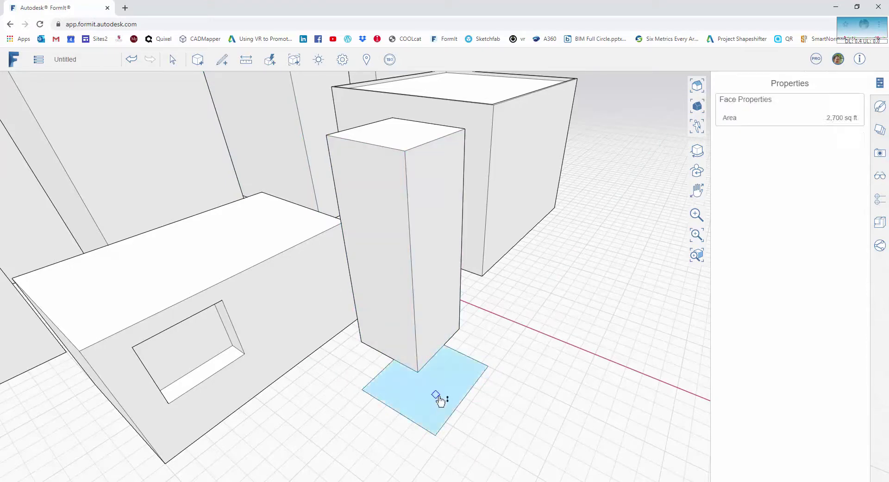
pyautogui.moveTo(441, 396); pyautogui.dragTo(441, 350)
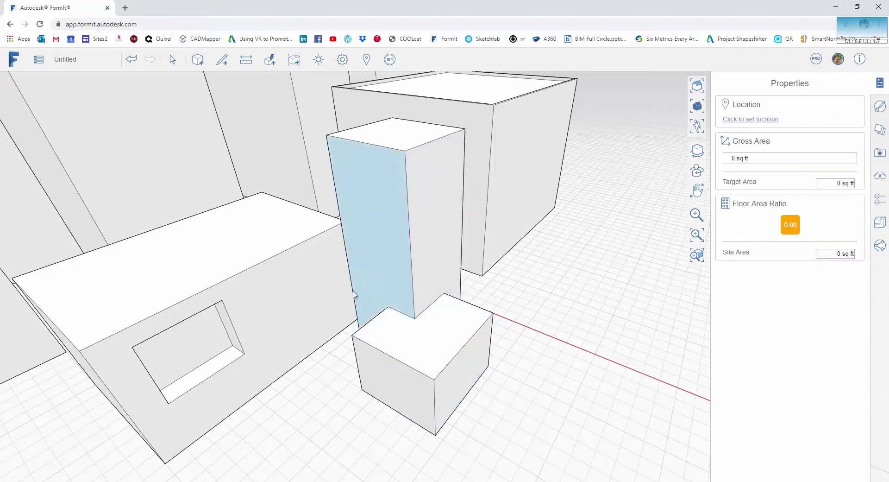
# Step: Check whether the ungrouped tower and the overlapping box select as one object, and undo the box
pyautogui.moveTo(557, 383); pyautogui.dragTo(502, 375, button='middle')
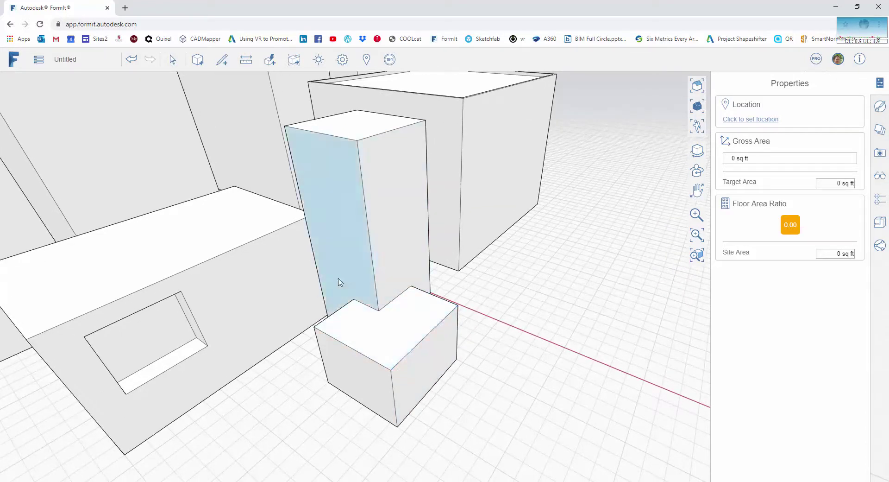
pyautogui.doubleClick(419, 367)
pyautogui.moveTo(547, 351); pyautogui.dragTo(544, 371, button='middle')
pyautogui.press('Escape')
pyautogui.moveTo(363, 355); pyautogui.dragTo(338, 333, button='middle')
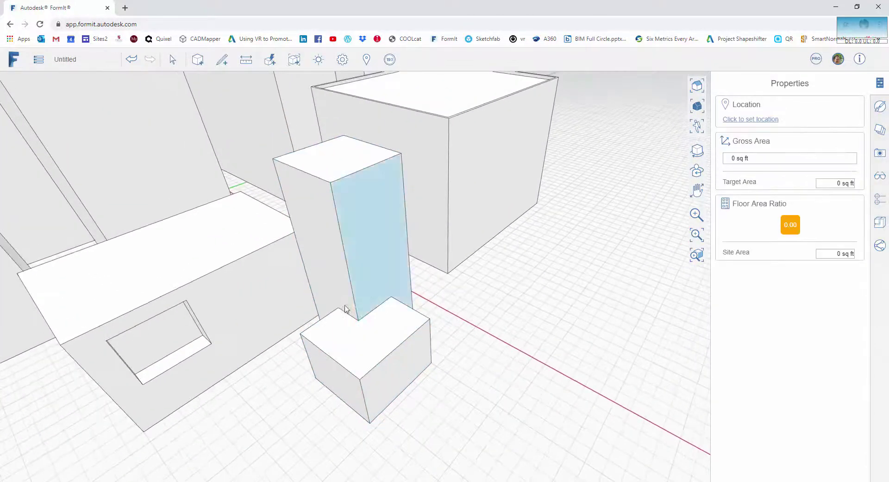
pyautogui.click(369, 328)
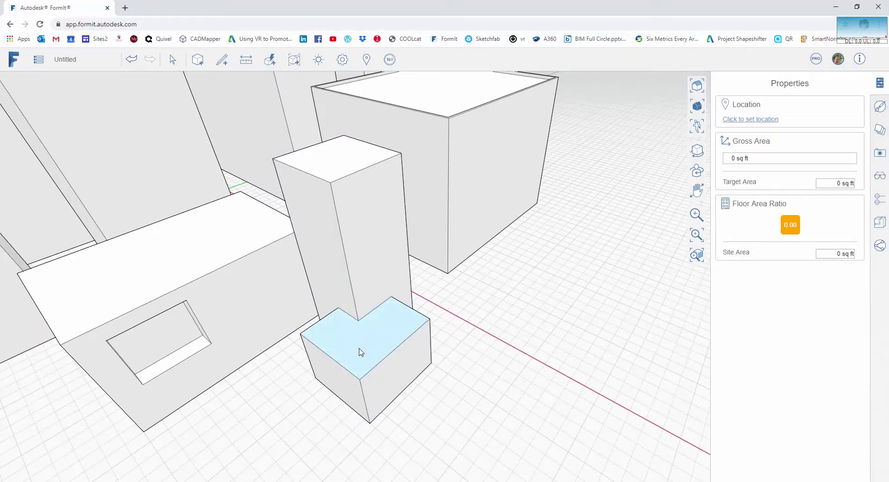
pyautogui.hotkey('ctrl', 'z')
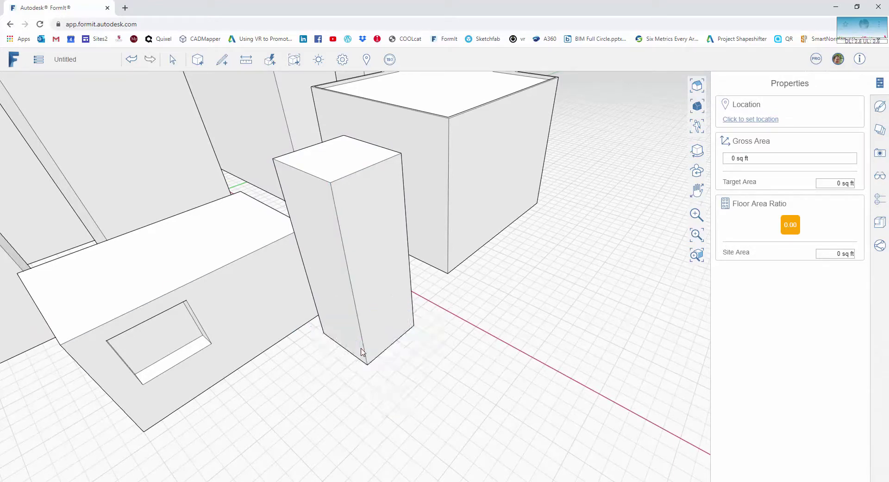
# Step: Select the entire narrow tower, group it, and clear the selection
pyautogui.moveTo(352, 381); pyautogui.dragTo(425, 398, button='middle')
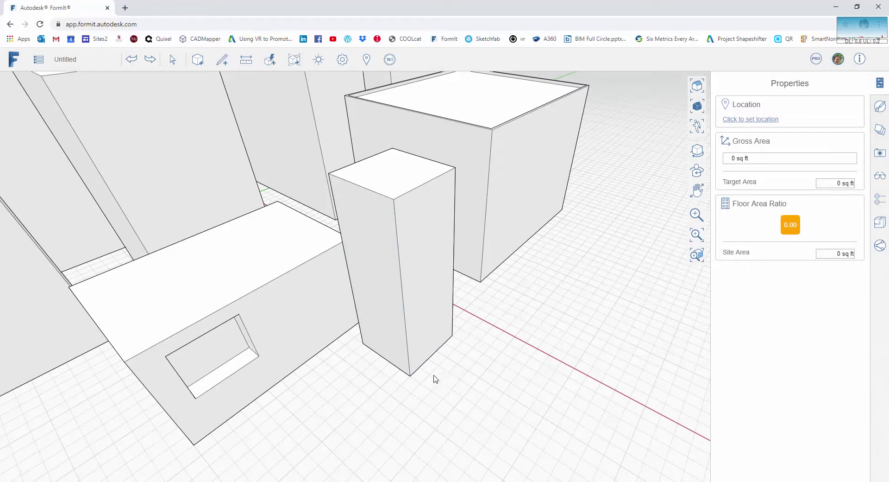
pyautogui.moveTo(437, 375); pyautogui.dragTo(436, 383, button='middle')
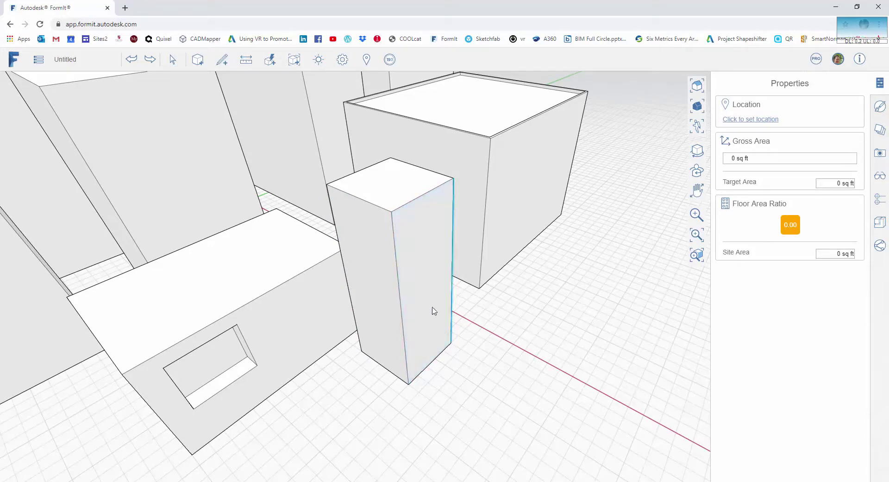
pyautogui.doubleClick(418, 324)
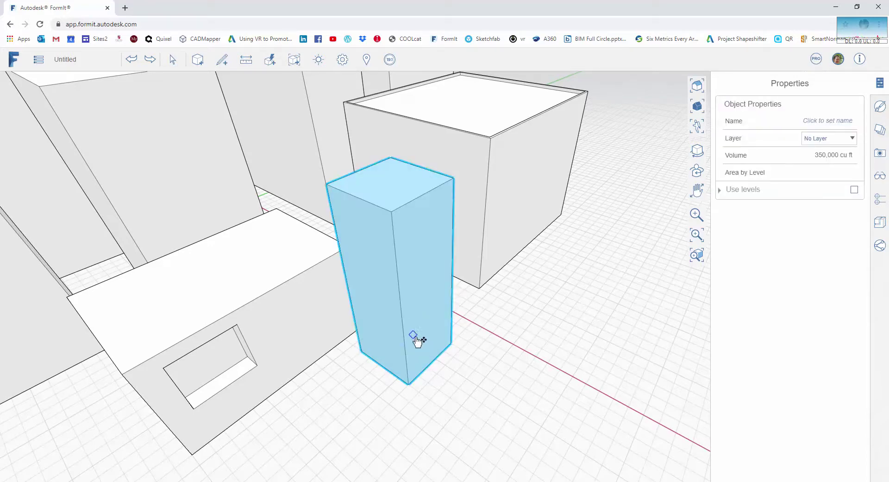
pyautogui.rightClick(423, 325)
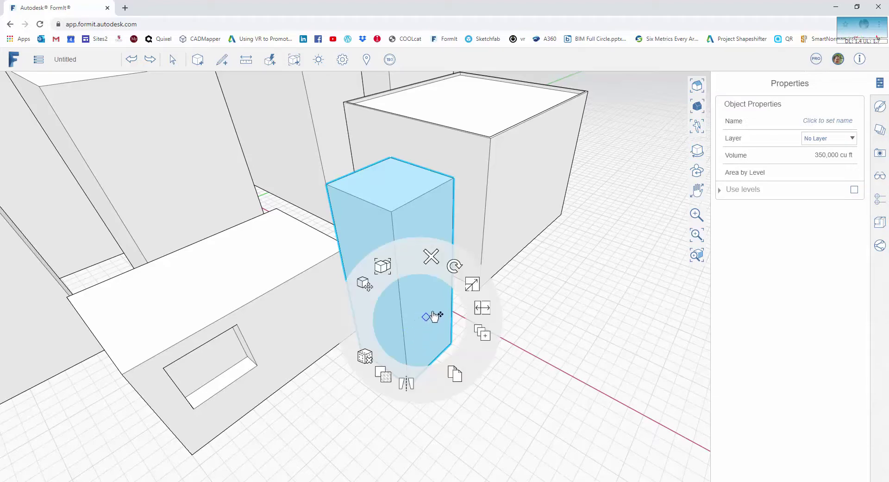
pyautogui.click(388, 266)
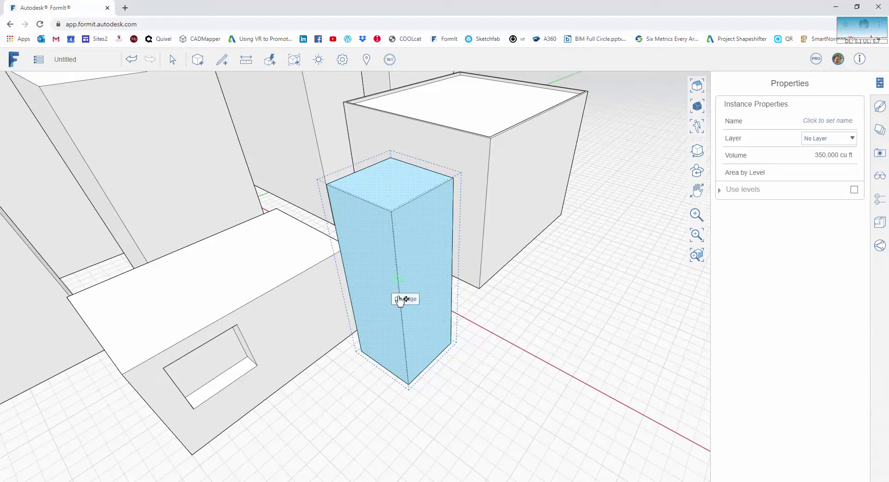
pyautogui.press('Escape')
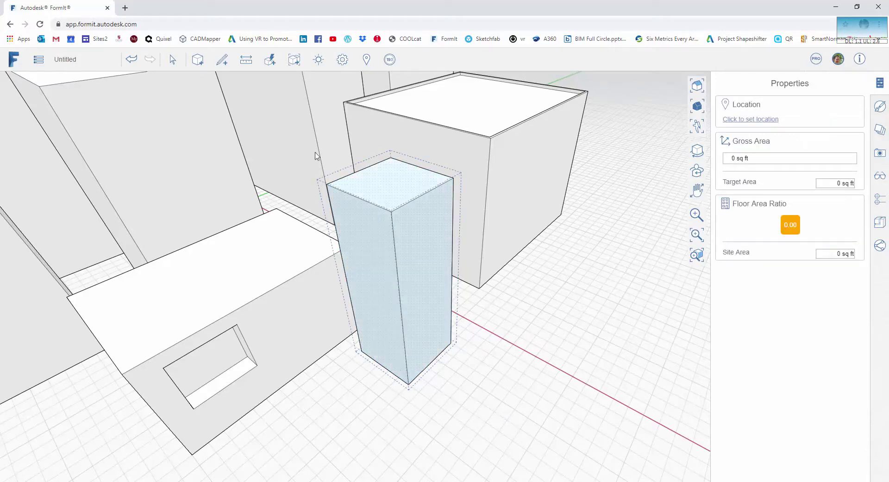
# Step: Draw a 50' by 60' ground rectangle overlapping the grouped tower's front corner and extrude it upward into a box
pyautogui.click(224, 59)
pyautogui.click(316, 91)
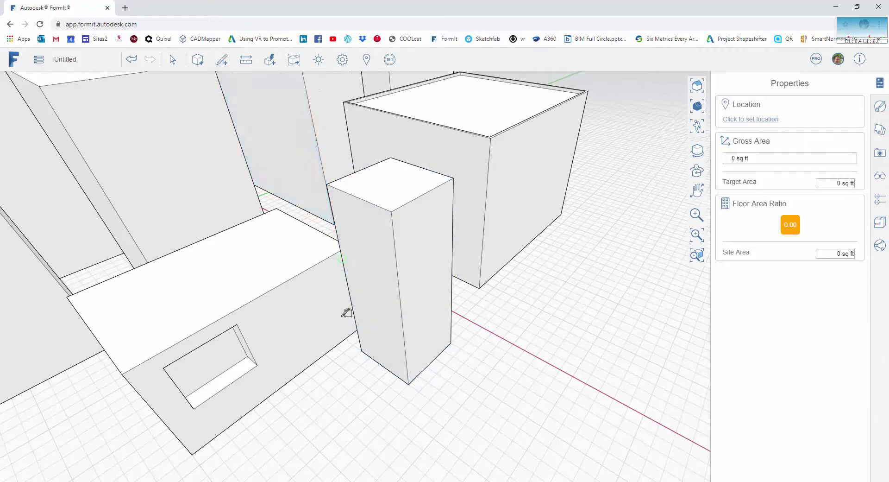
pyautogui.click(353, 402)
pyautogui.click(407, 446)
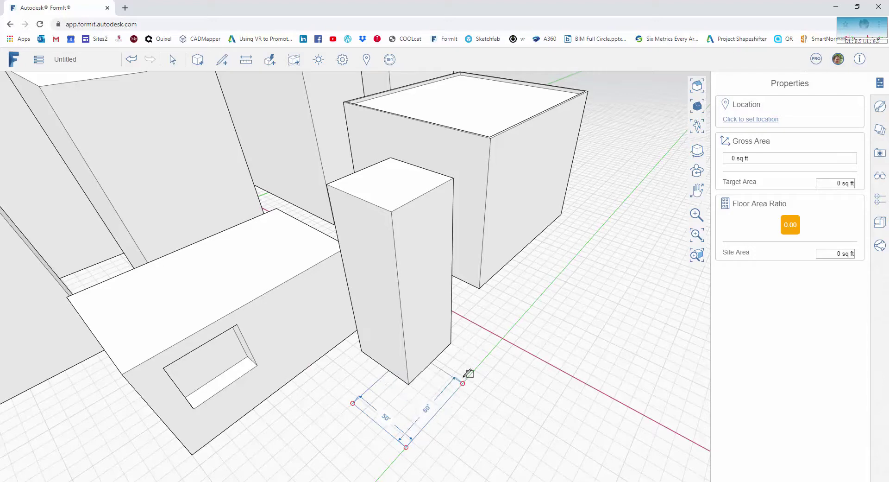
pyautogui.click(463, 383)
pyautogui.click(389, 408)
pyautogui.click(399, 409)
pyautogui.click(391, 347)
pyautogui.moveTo(452, 403); pyautogui.dragTo(452, 403)
pyautogui.scroll(5, 423, 301)
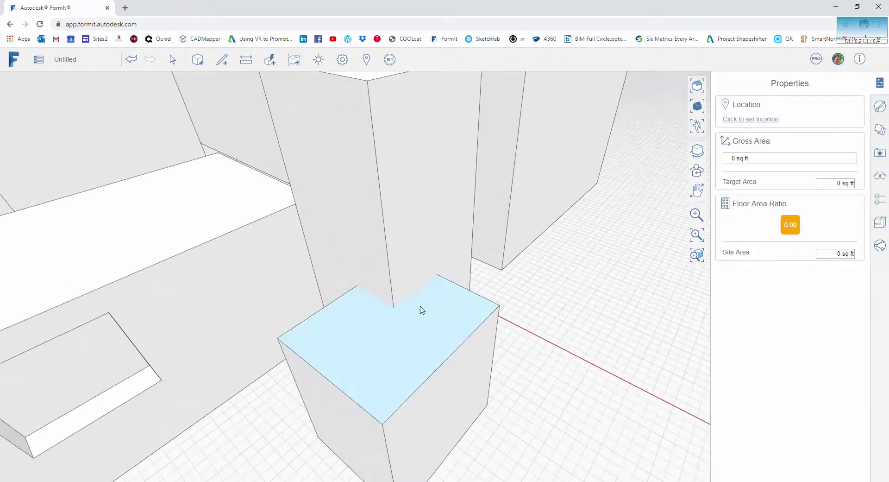
pyautogui.scroll(1, 443, 317)
pyautogui.scroll(-3, 442, 317)
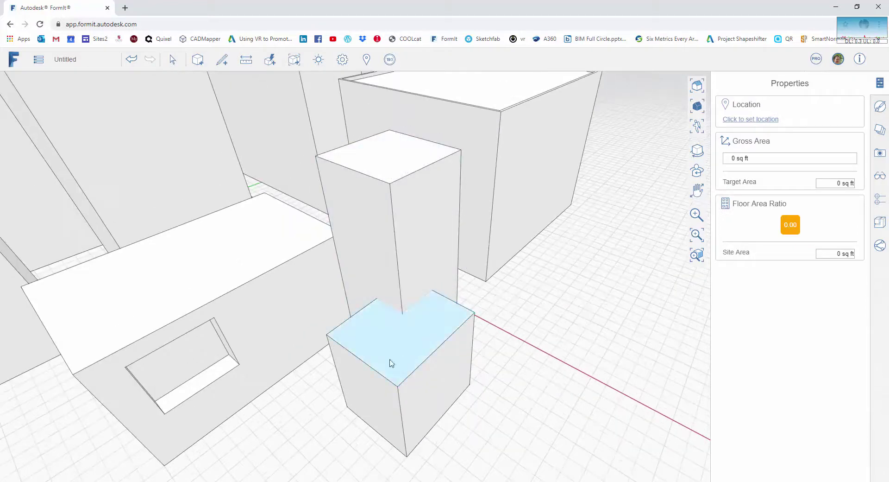
pyautogui.scroll(1, 371, 351)
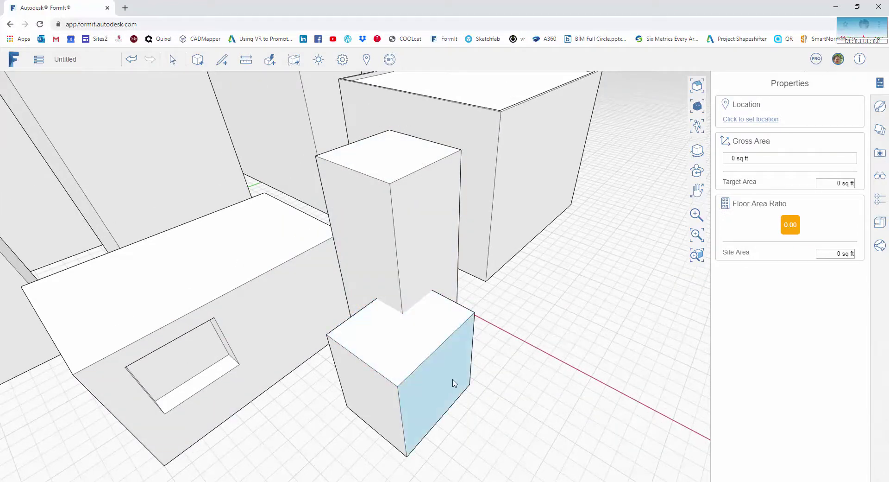
pyautogui.scroll(-2, 457, 440)
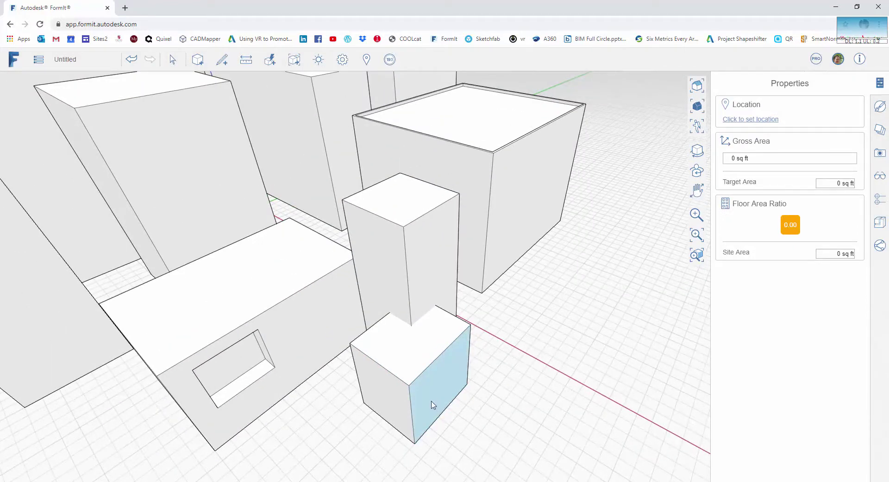
# Step: Move the new box clear of the grouped tower's corner as a separate object
pyautogui.click(434, 404)
pyautogui.moveTo(473, 427); pyautogui.dragTo(495, 471)
pyautogui.click(400, 413)
pyautogui.moveTo(385, 402); pyautogui.dragTo(482, 344, button='right')
pyautogui.moveTo(482, 346); pyautogui.dragTo(499, 427, button='middle')
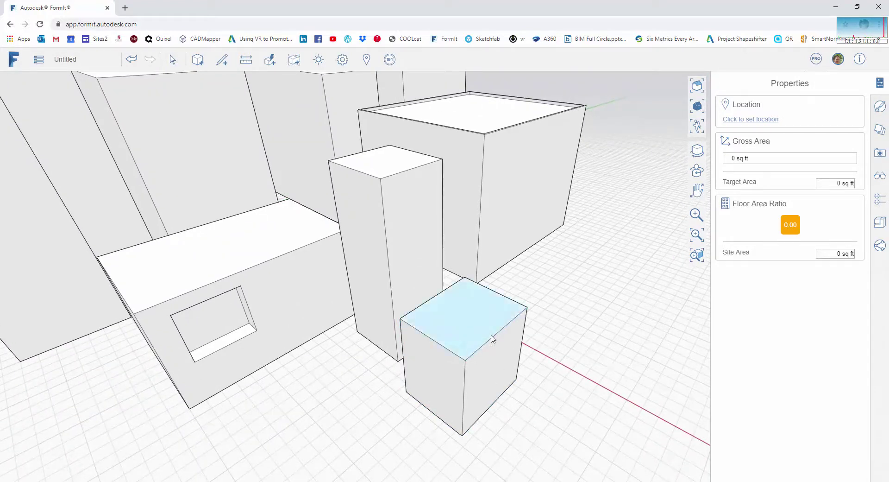
# Step: Give the grouped narrow tower a name in its instance properties and deselect it
pyautogui.click(411, 268)
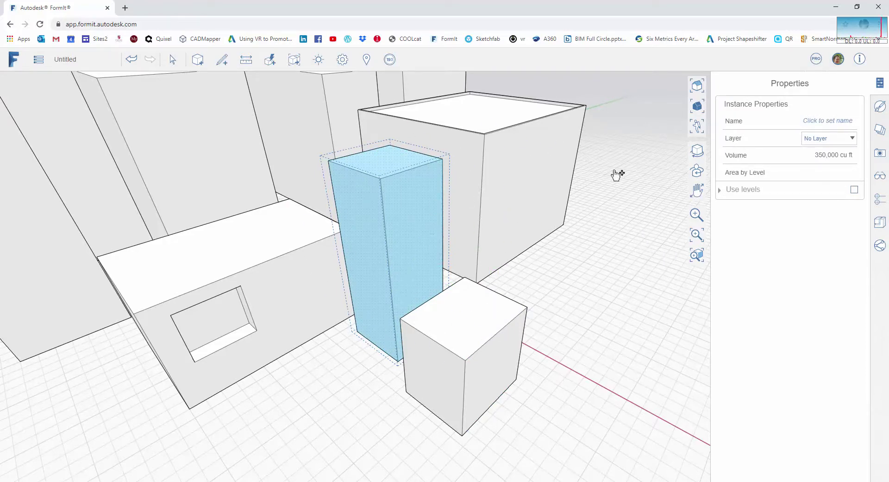
pyautogui.click(821, 121)
pyautogui.press('Return')
pyautogui.click(644, 265)
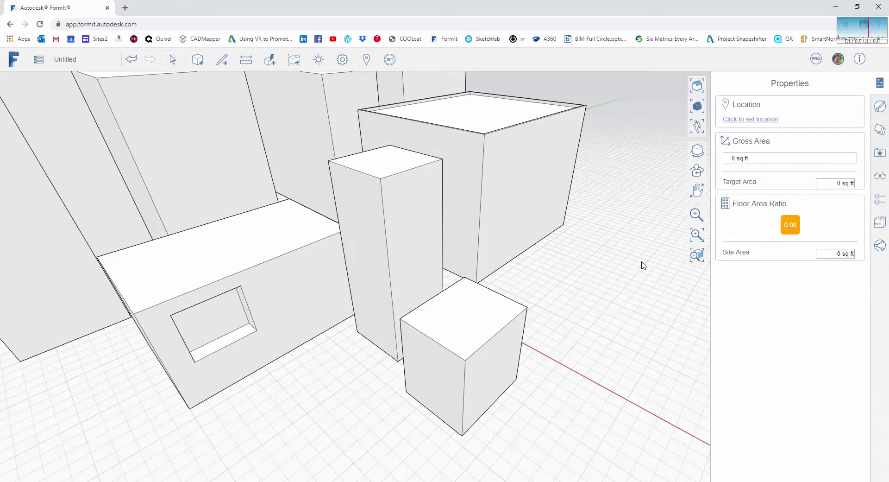
# Step: Name the separate box in front of the tower "Box 2"
pyautogui.click(473, 327)
pyautogui.click(830, 121)
pyautogui.write('Box 2')
pyautogui.press('Return')
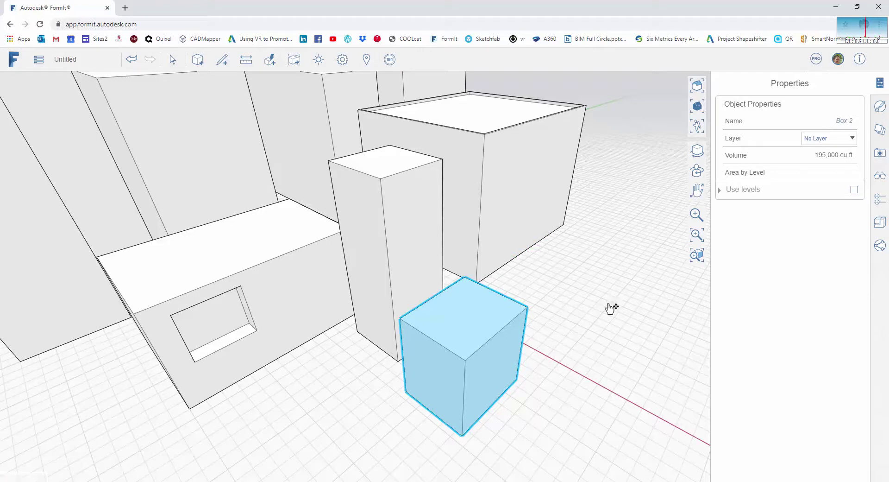
# Step: Draw a circle on the ground in front of the recessed low box
pyautogui.moveTo(222, 64)
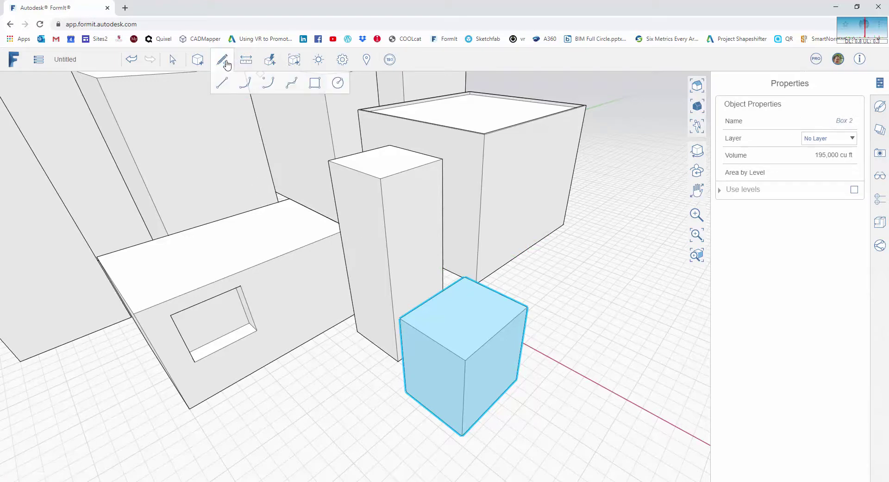
pyautogui.click(334, 86)
pyautogui.click(316, 399)
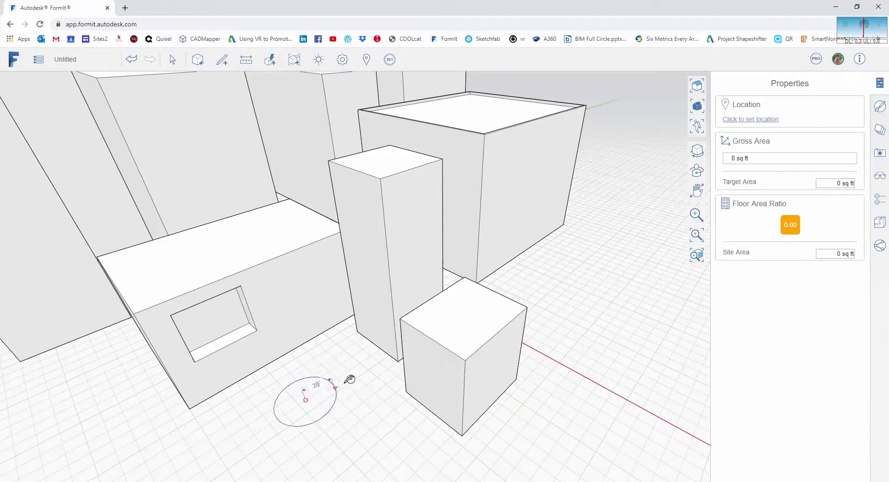
pyautogui.click(360, 371)
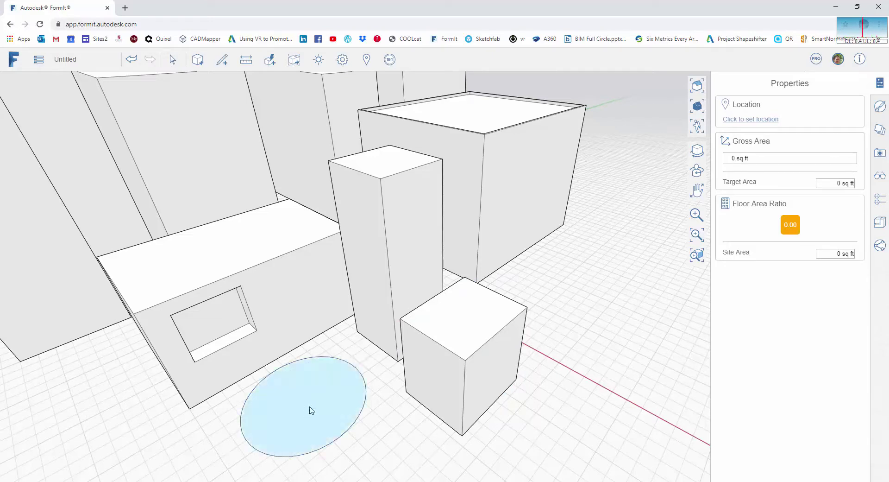
# Step: Extrude the ground circle into a cylinder about as tall as the narrow tower and name the object "Cyl"
pyautogui.moveTo(313, 411); pyautogui.dragTo(274, 250)
pyautogui.doubleClick(327, 404)
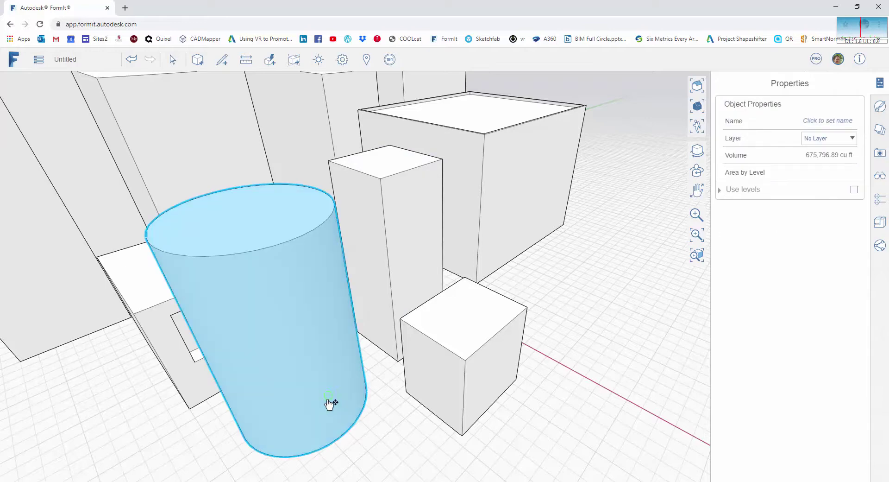
pyautogui.click(813, 123)
pyautogui.press('Return')
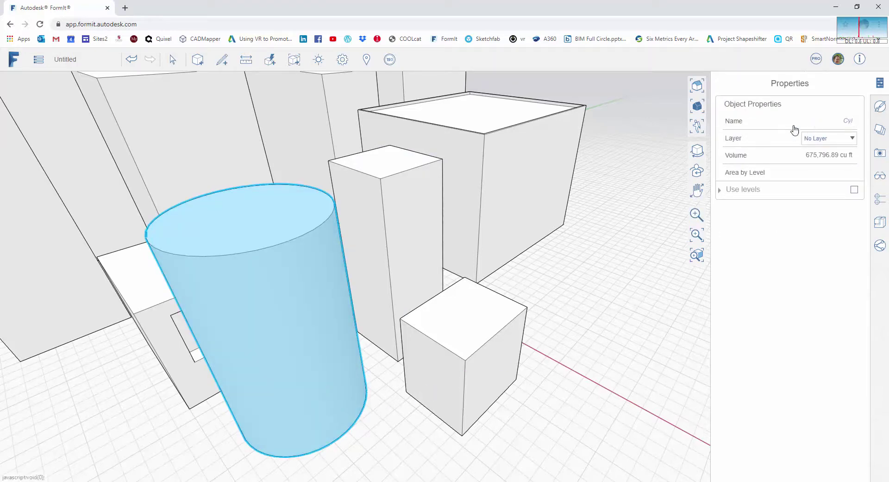
pyautogui.moveTo(624, 290); pyautogui.dragTo(593, 294, button='right')
pyautogui.scroll(-3, 594, 295)
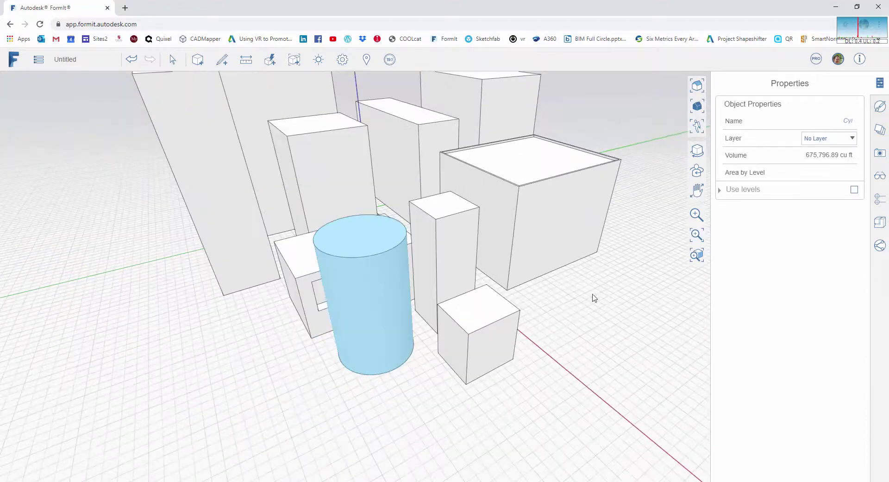
pyautogui.click(593, 294)
# Step: Add two layers named "Box" and "Cyl"
pyautogui.moveTo(598, 287); pyautogui.dragTo(620, 297, button='middle')
pyautogui.scroll(-1, 595, 304)
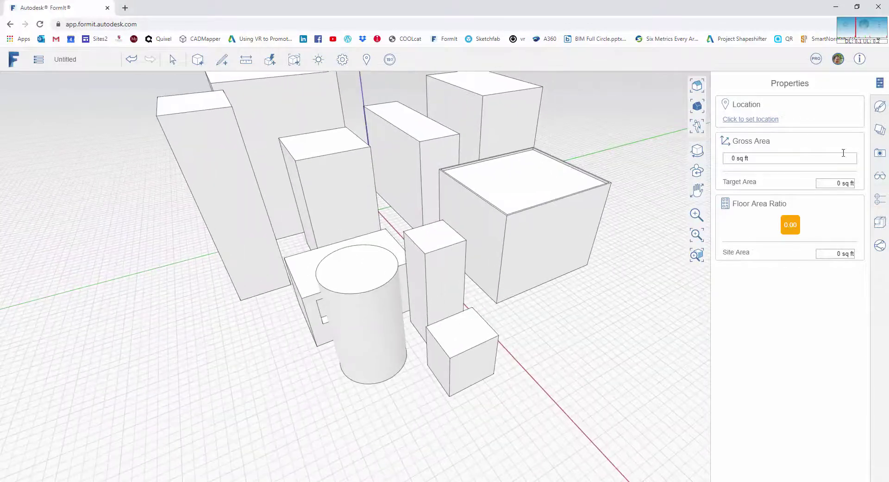
pyautogui.click(880, 130)
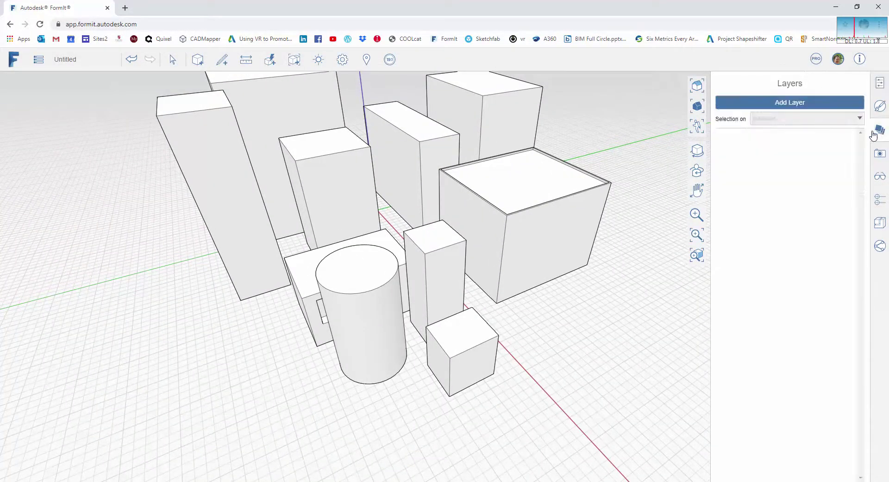
pyautogui.click(794, 104)
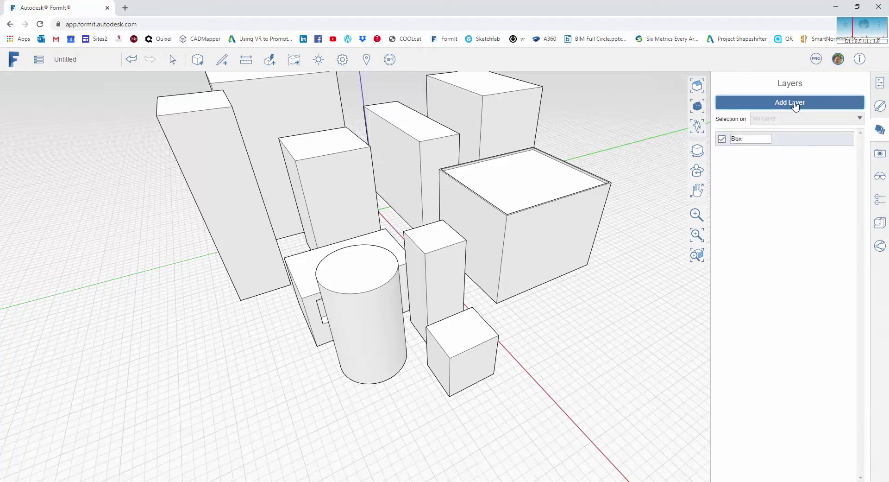
pyautogui.press('Return')
pyautogui.click(796, 107)
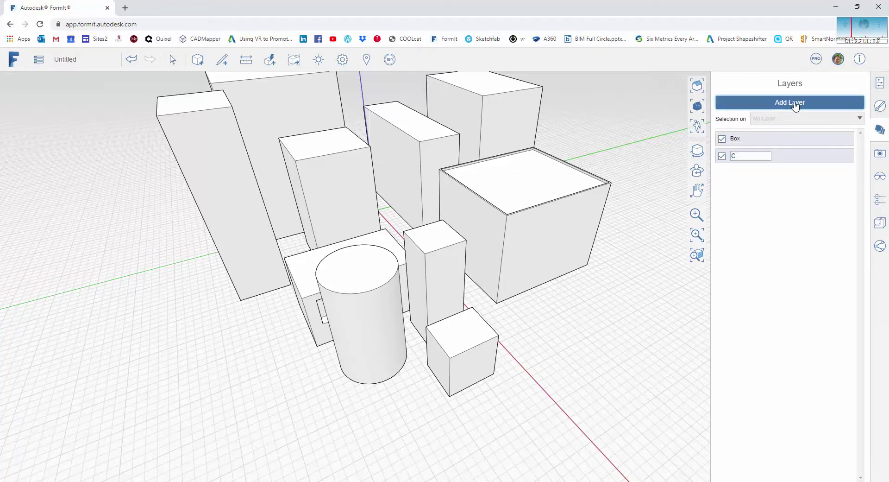
pyautogui.press('Return')
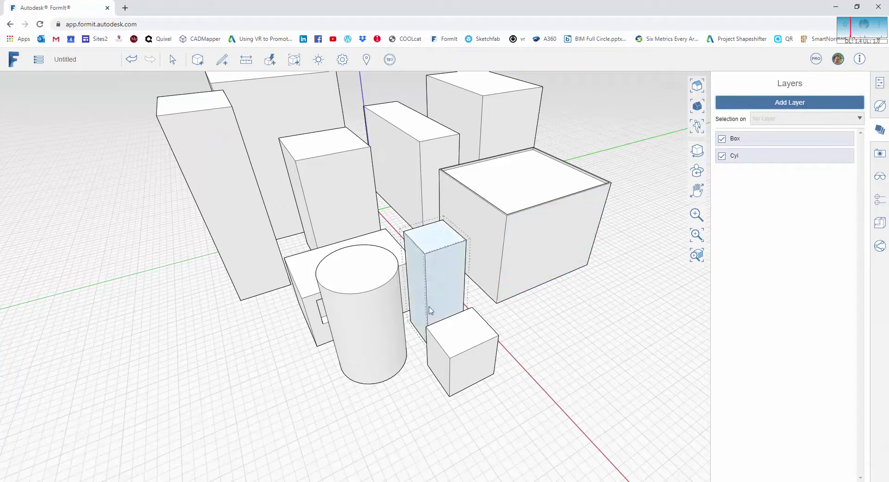
# Step: Assign the cylinder to the Cyl layer and deselect it
pyautogui.click(369, 337)
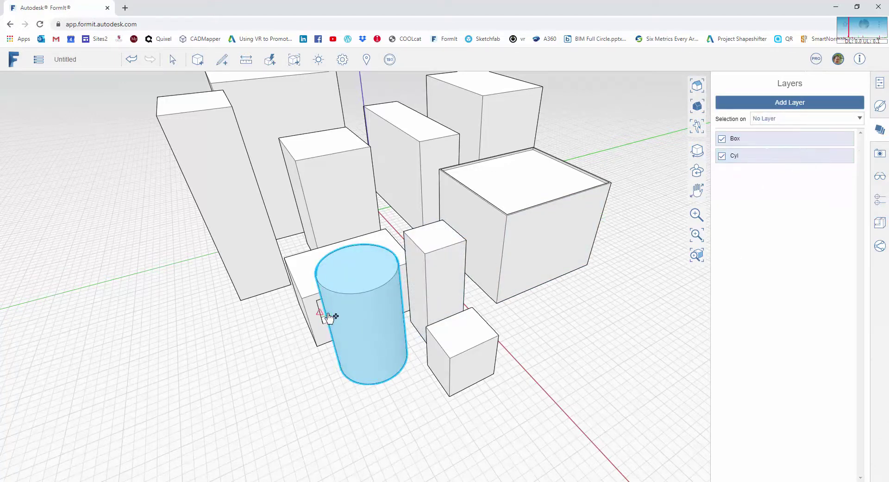
pyautogui.click(379, 435)
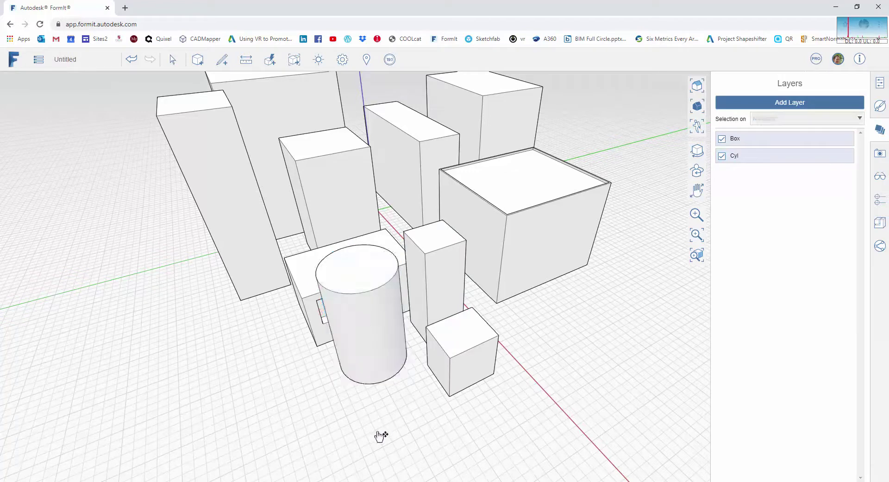
pyautogui.click(363, 353)
pyautogui.click(881, 84)
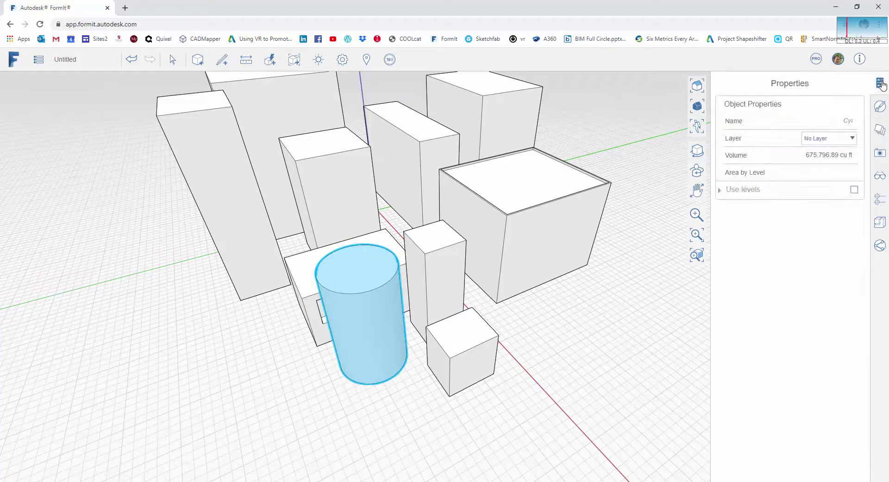
pyautogui.click(852, 138)
pyautogui.click(831, 172)
pyautogui.click(556, 341)
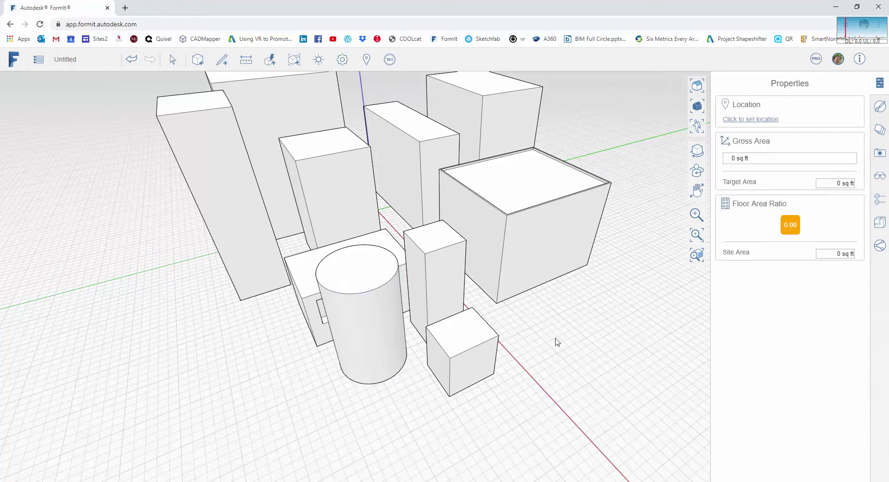
pyautogui.click(471, 343)
pyautogui.doubleClick(454, 290)
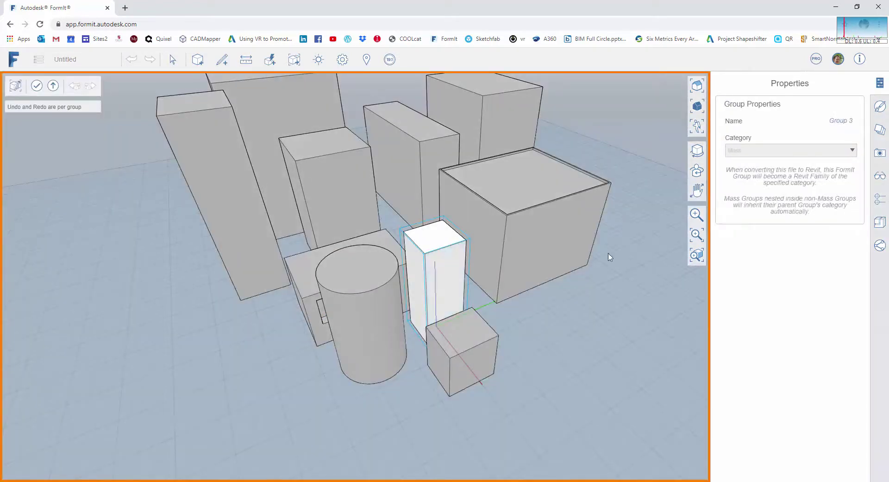
pyautogui.doubleClick(667, 107)
pyautogui.click(441, 283)
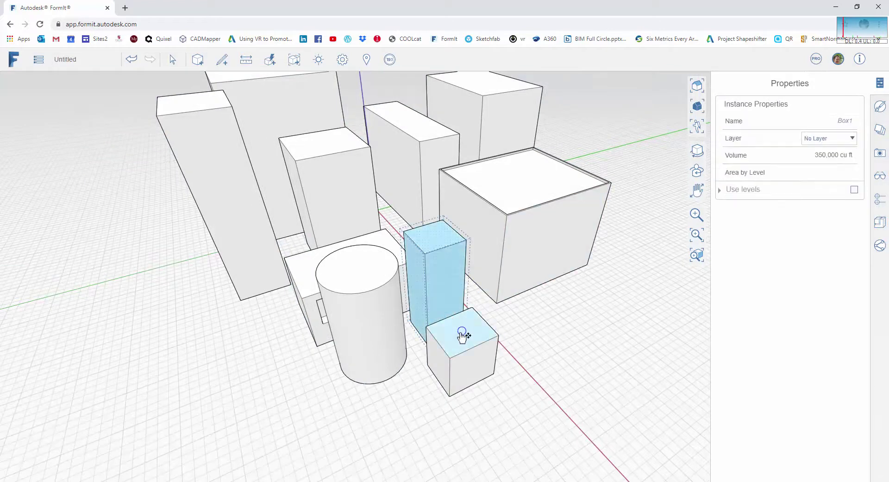
pyautogui.keyDown('shift'); pyautogui.click(463, 335); pyautogui.keyUp('shift')
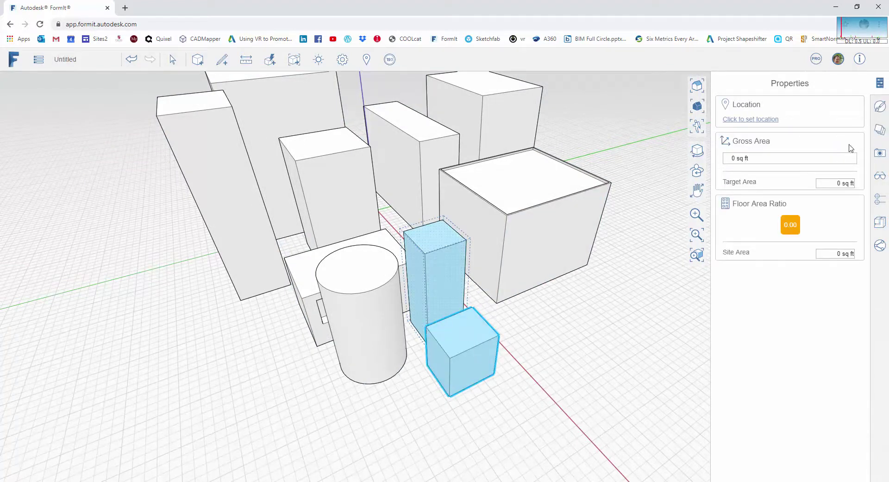
pyautogui.press('Escape')
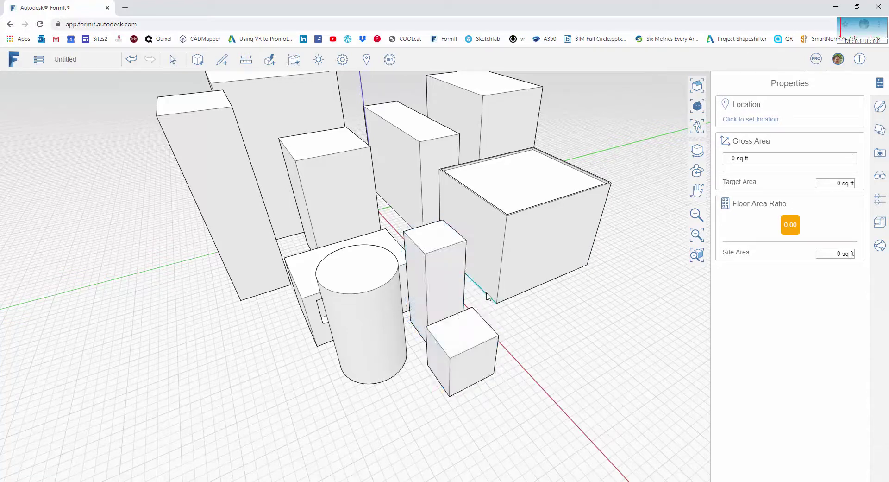
# Step: Assign the grouped narrow tower to the Box layer and deselect it
pyautogui.click(449, 277)
pyautogui.click(854, 140)
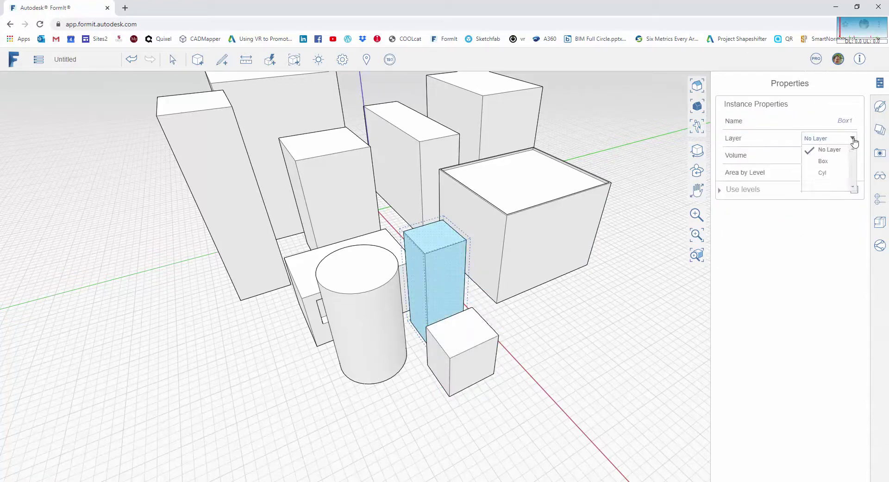
pyautogui.click(823, 161)
pyautogui.click(448, 411)
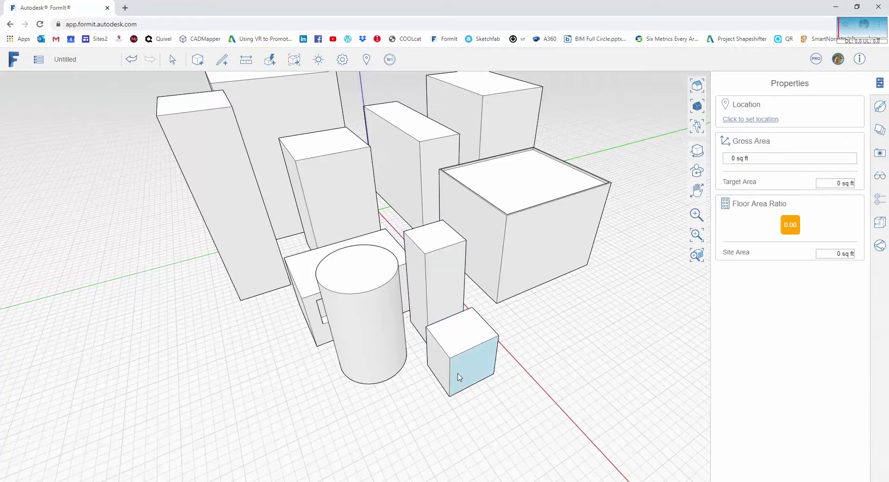
# Step: Assign the small separate box in front of the tower to the Box layer and deselect it
pyautogui.click(460, 377)
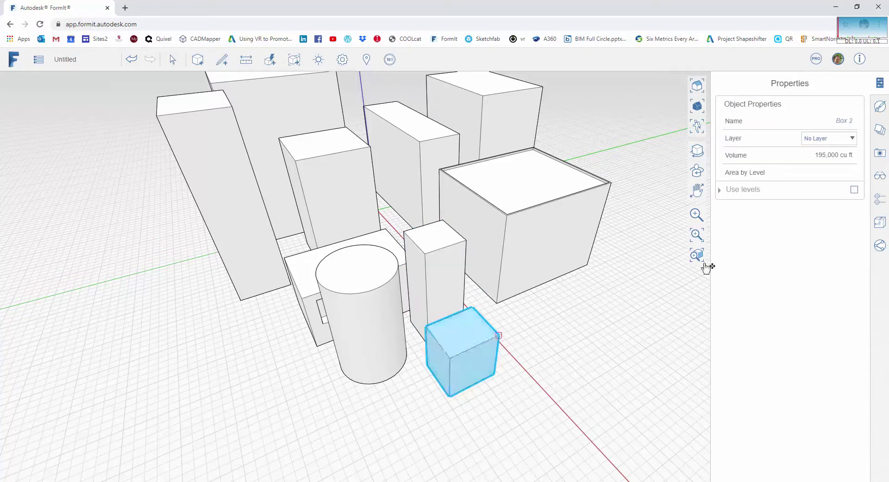
pyautogui.click(853, 139)
pyautogui.click(836, 162)
pyautogui.click(654, 309)
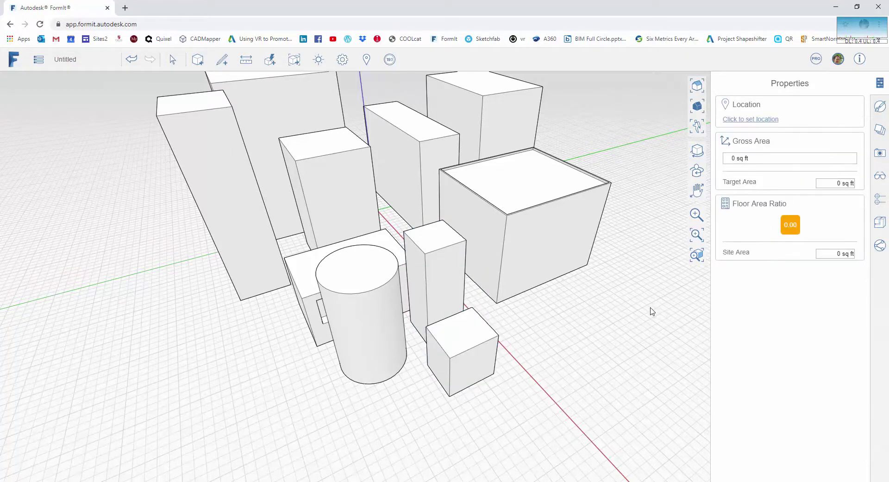
# Step: Check the layer assignments by hiding and reshowing the Cyl layer and the Box layer in turn
pyautogui.moveTo(652, 312); pyautogui.dragTo(617, 314, button='middle')
pyautogui.click(877, 133)
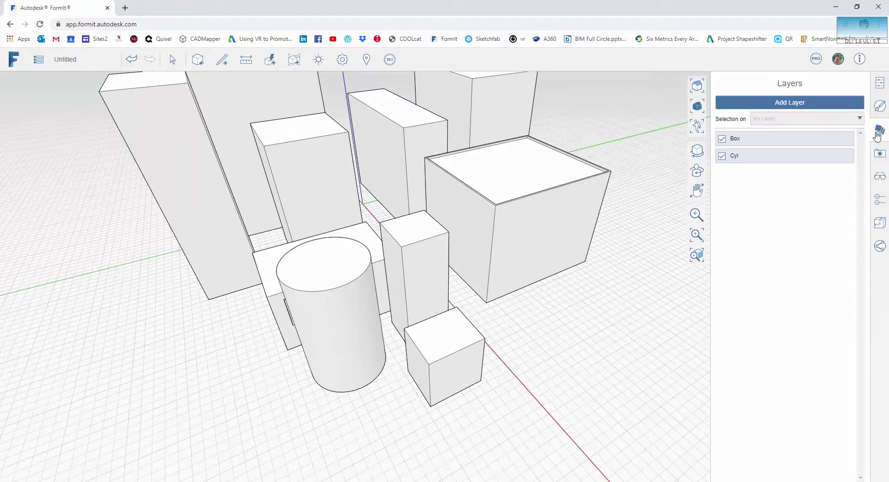
pyautogui.click(722, 155)
pyautogui.click(722, 155)
pyautogui.click(723, 139)
pyautogui.click(723, 139)
pyautogui.scroll(-5, 635, 268)
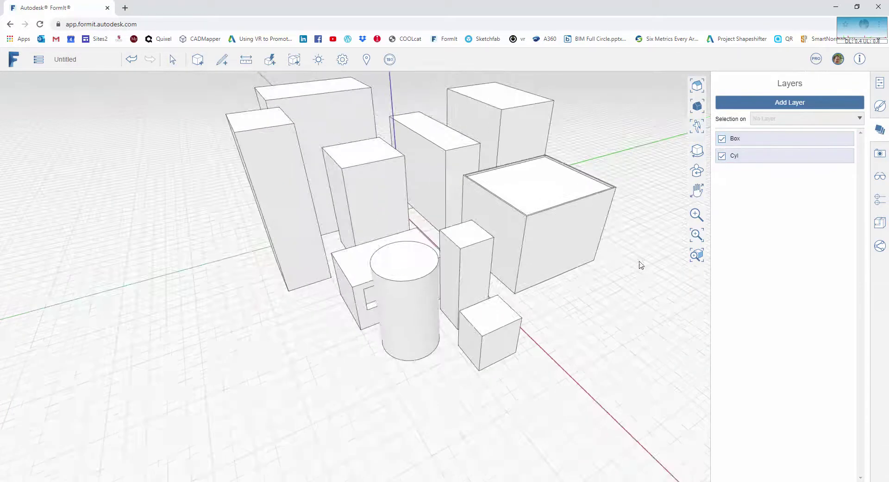
pyautogui.moveTo(599, 346); pyautogui.dragTo(597, 351, button='middle')
pyautogui.moveTo(596, 351); pyautogui.dragTo(496, 361, button='right')
pyautogui.moveTo(497, 362); pyautogui.dragTo(398, 379, button='middle')
pyautogui.scroll(1, 388, 335)
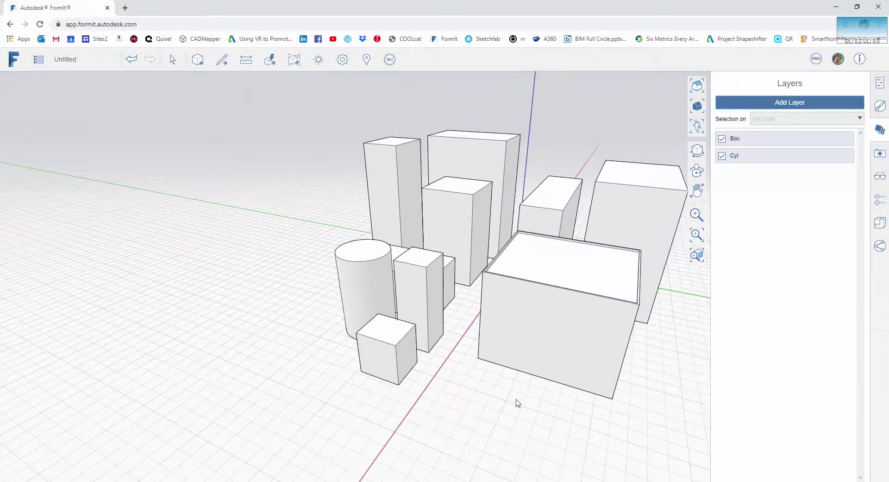
pyautogui.moveTo(518, 403); pyautogui.dragTo(363, 413, button='middle')
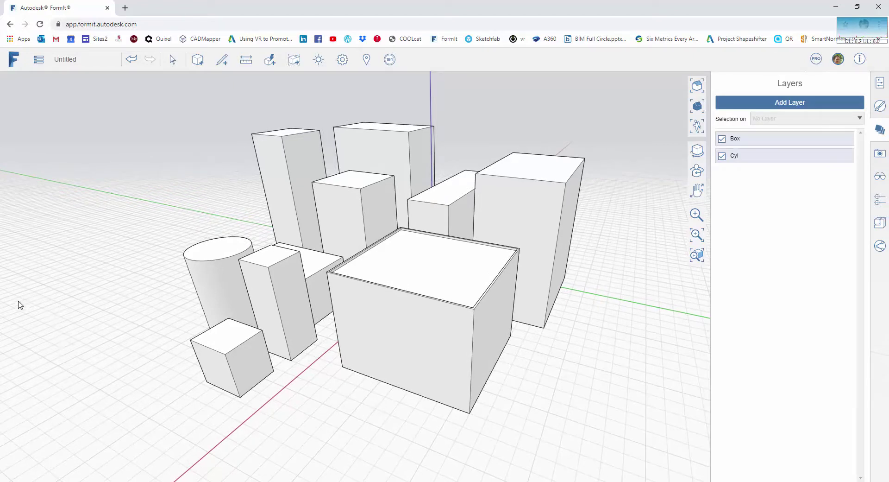